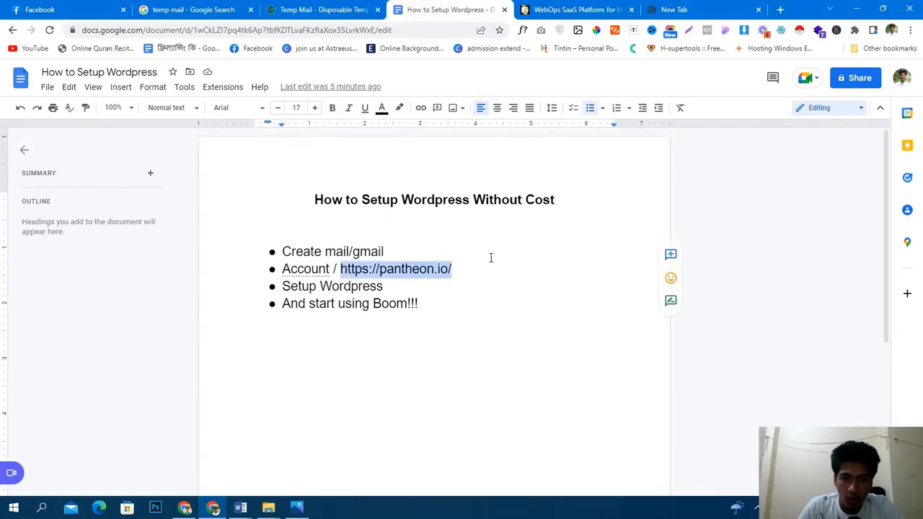
- Deselect the Pantheon link in the setup checklist and switch to the temp mail search results
click(482, 257)
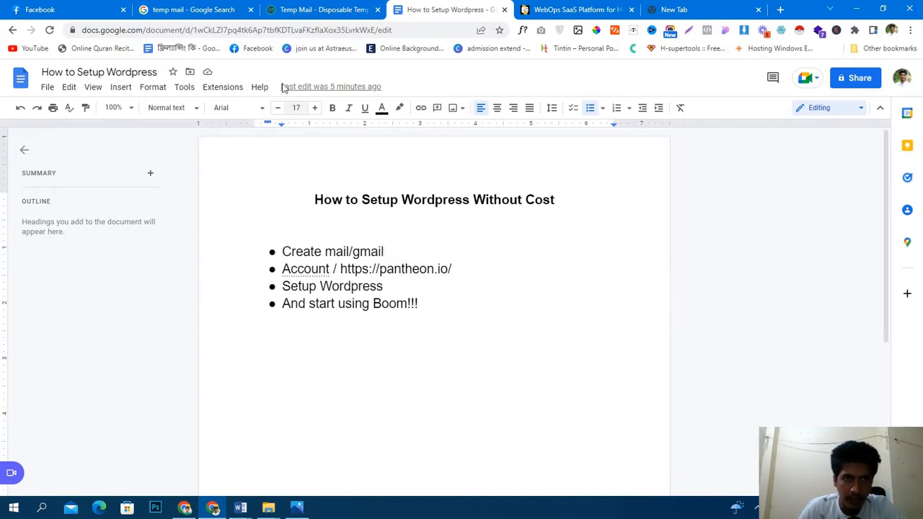
click(165, 7)
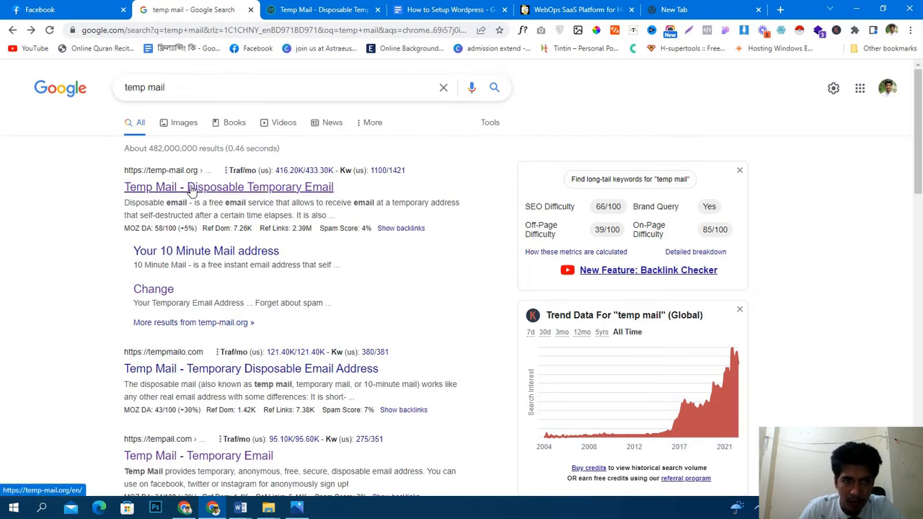
- Check the generated disposable address in Temp Mail, glance at the notes, then go to Pantheon's homepage
click(306, 10)
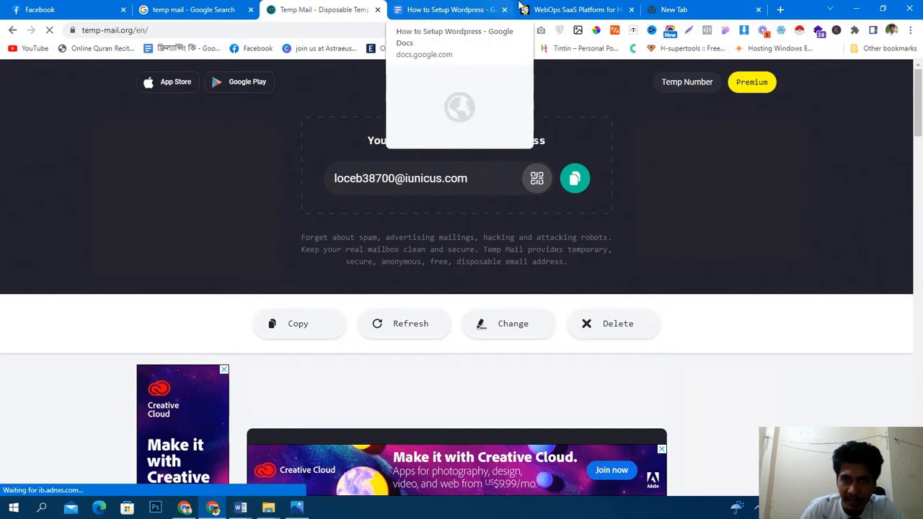
click(445, 7)
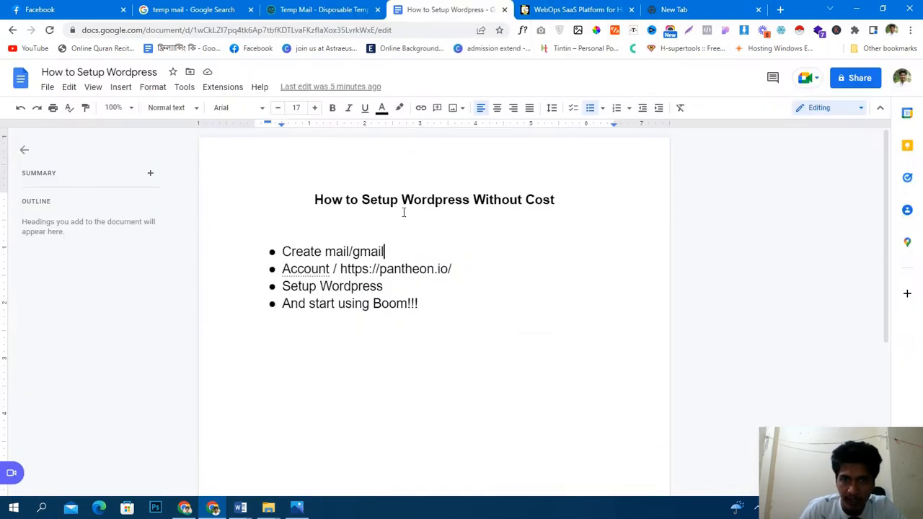
click(570, 5)
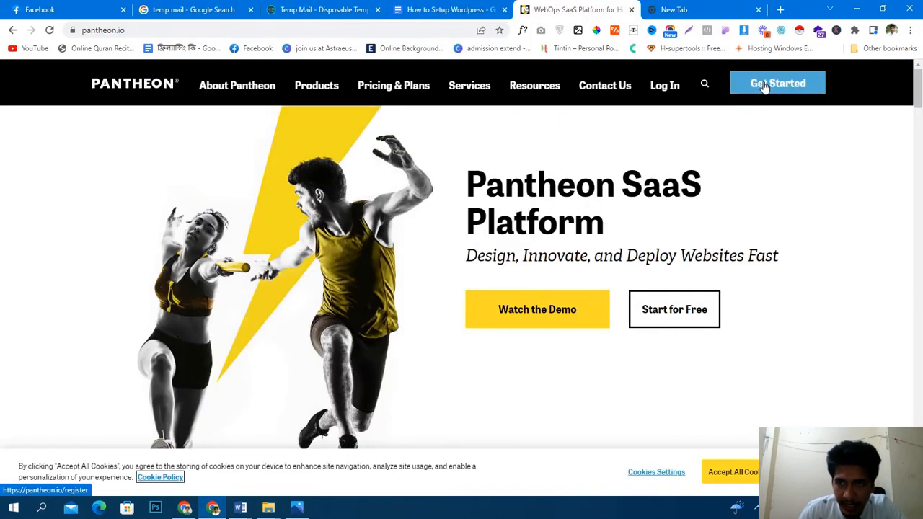
- Start Pantheon registration and autofill the first name and company name from saved suggestions
click(765, 85)
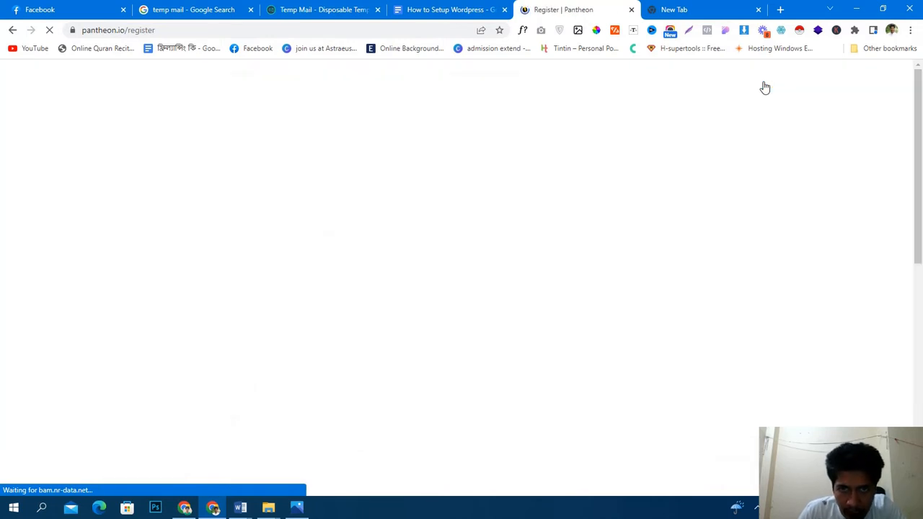
scroll(554, 220, down, 3)
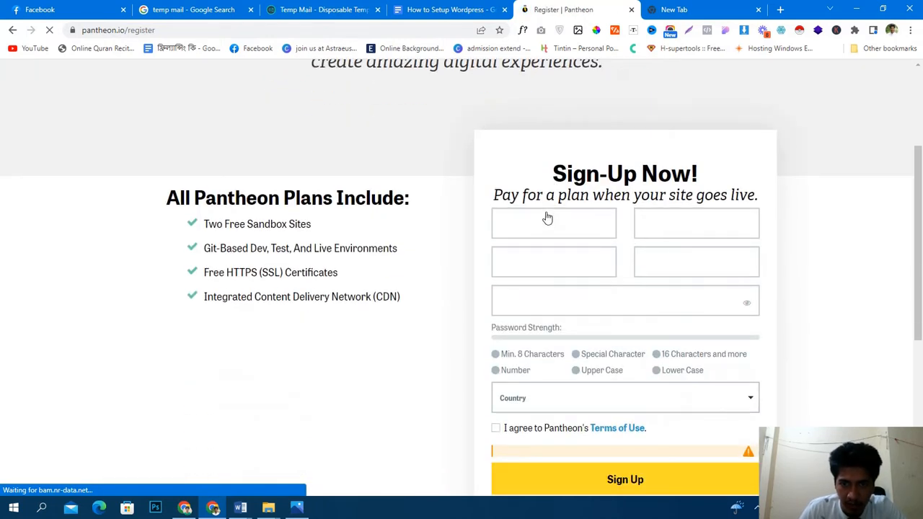
click(542, 236)
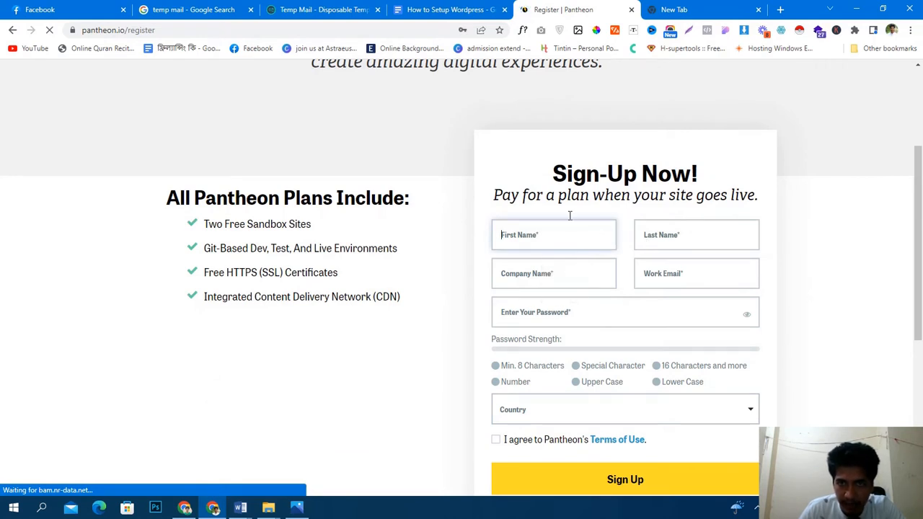
scroll(570, 215, down, 1)
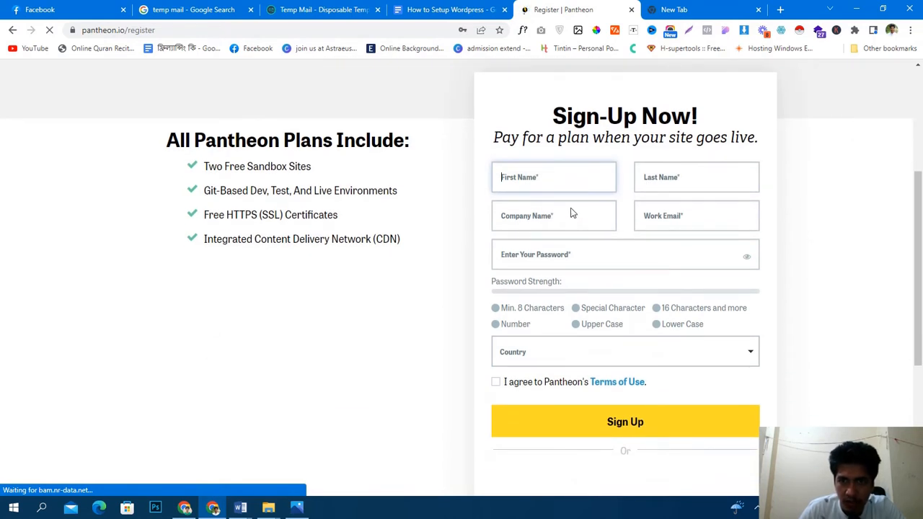
key(Down)
key(Return)
click(665, 180)
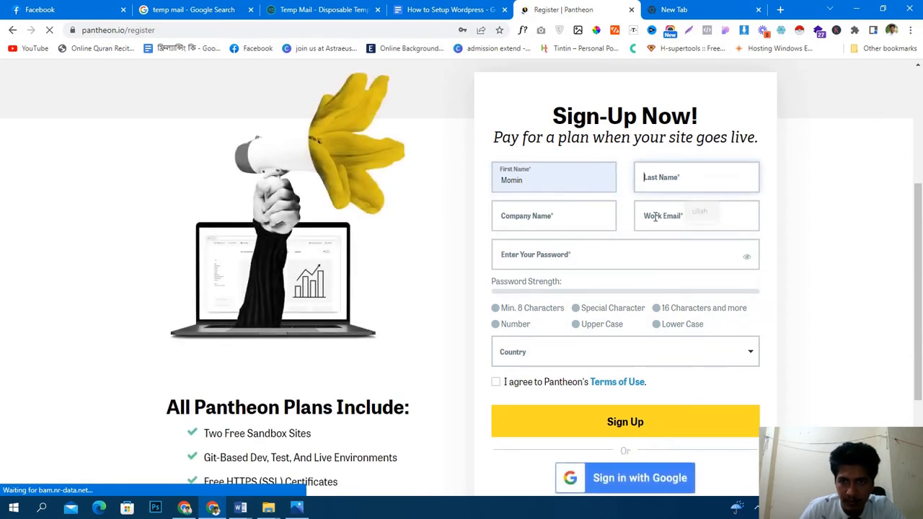
click(652, 217)
click(581, 221)
click(582, 249)
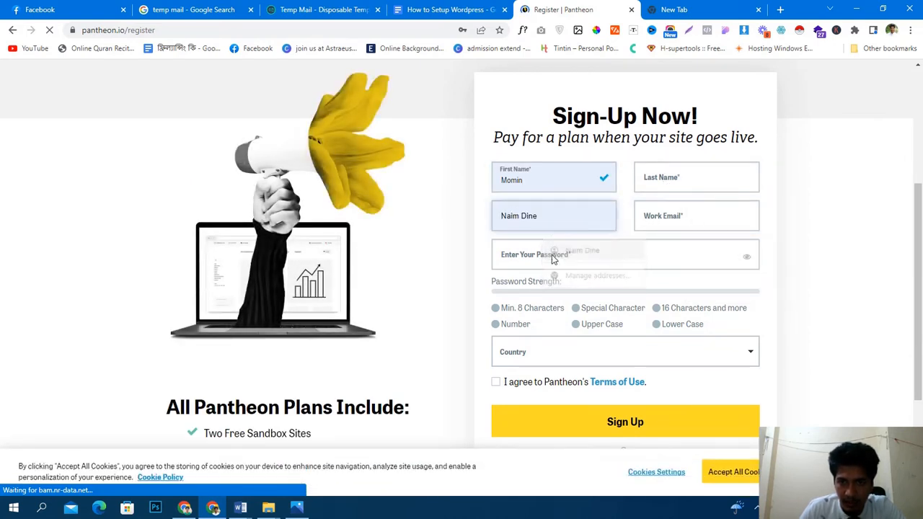
click(552, 255)
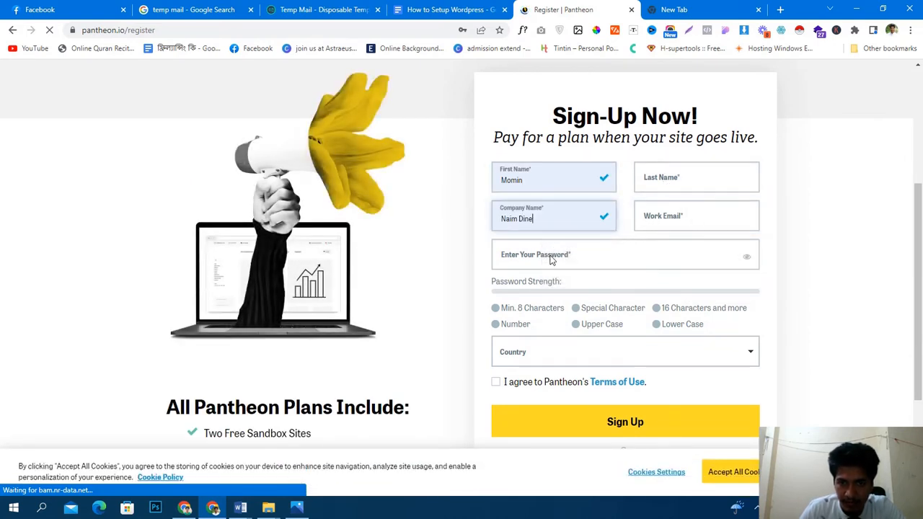
click(456, 151)
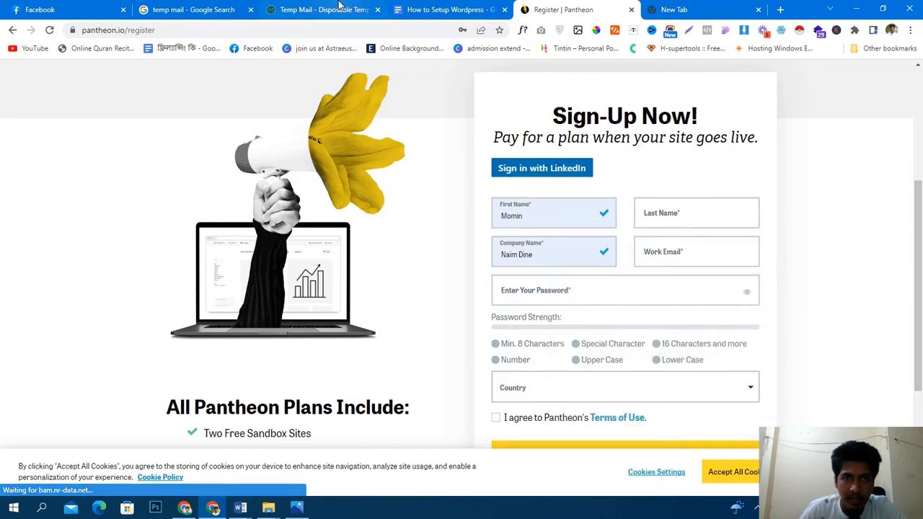
- Copy the Temp Mail address into Work Email and fill the last name from a suggestion
click(343, 9)
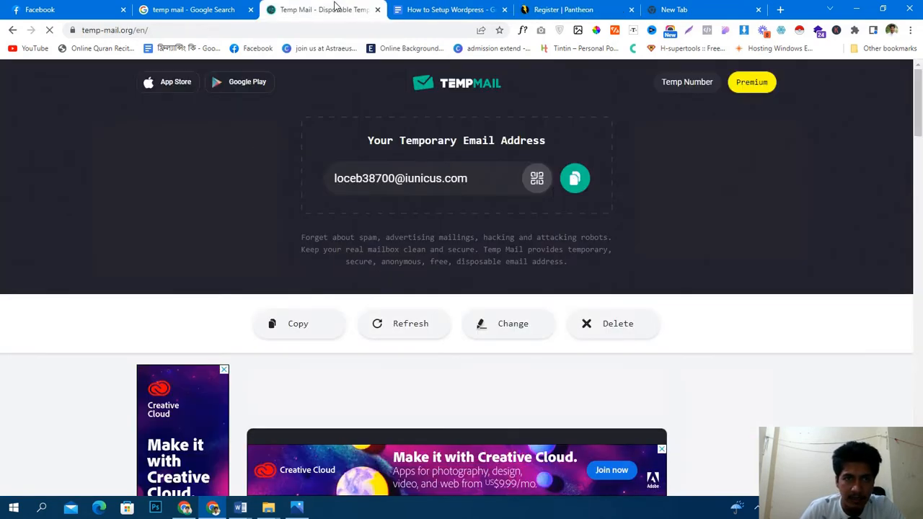
click(575, 180)
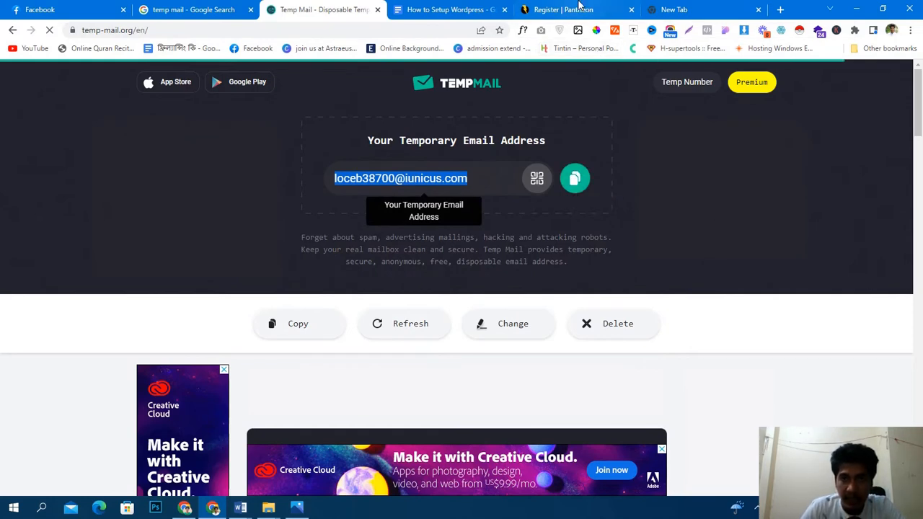
click(555, 9)
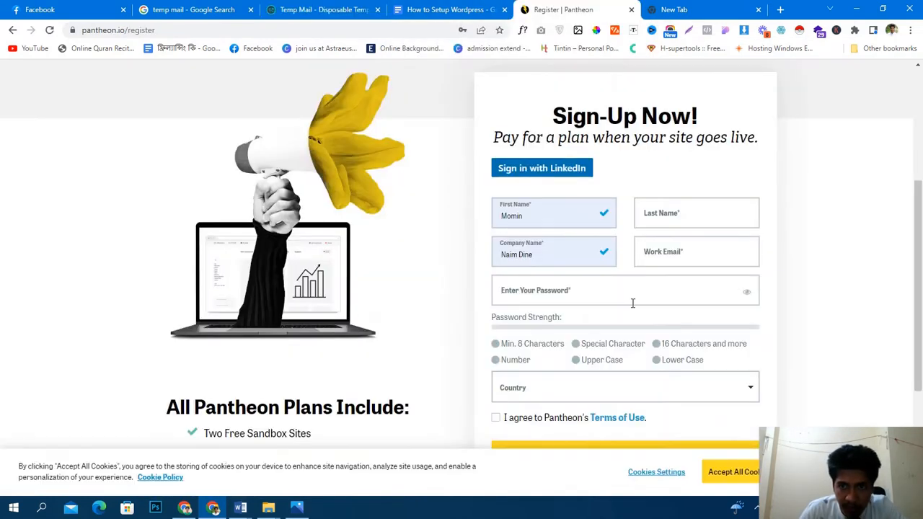
click(657, 254)
key(ctrl+v)
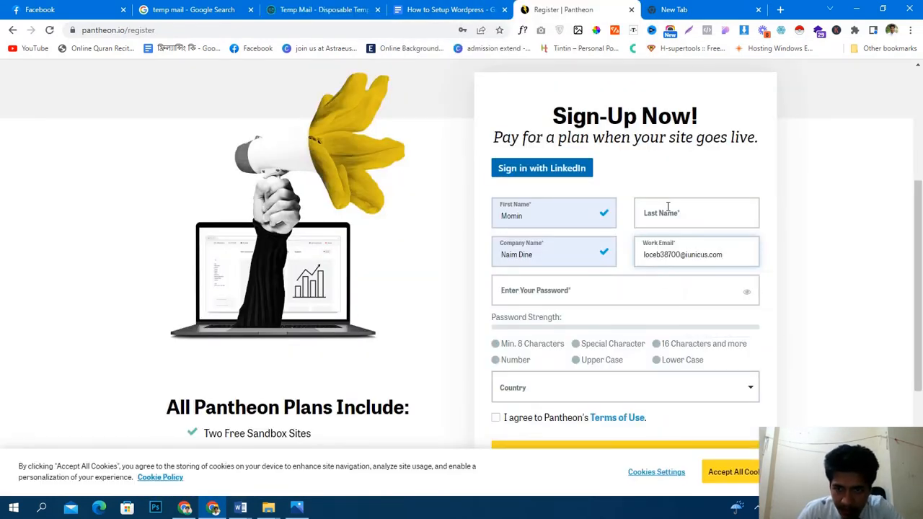
click(670, 215)
click(696, 246)
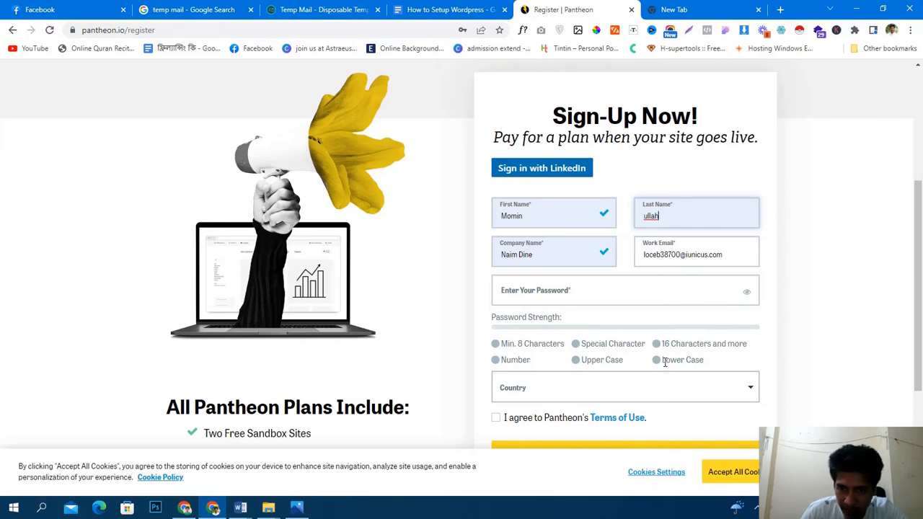
click(710, 6)
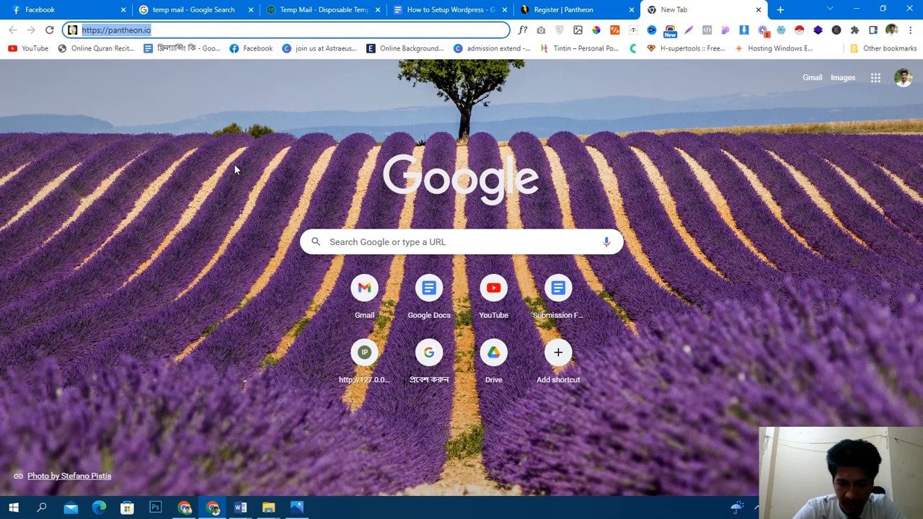
- Search 'password generator' and open the LastPass Password Generator
text(pass)
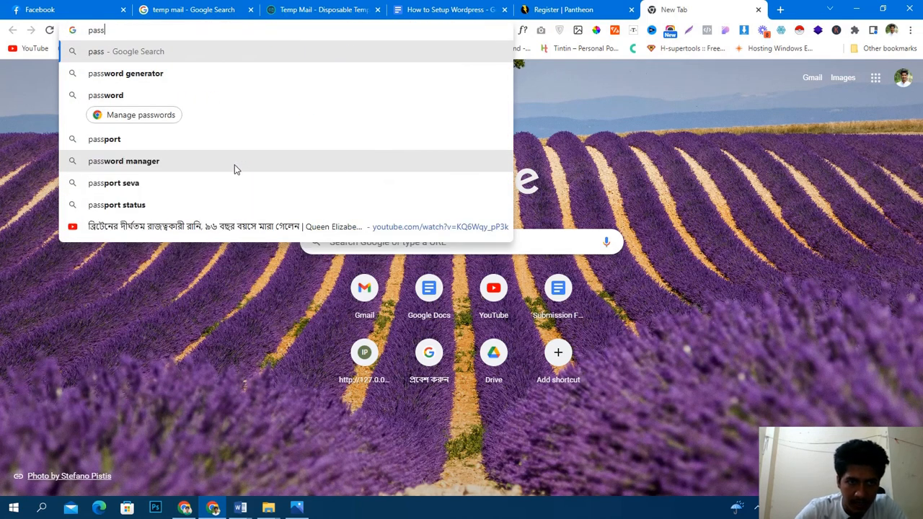
key(Down)
key(Return)
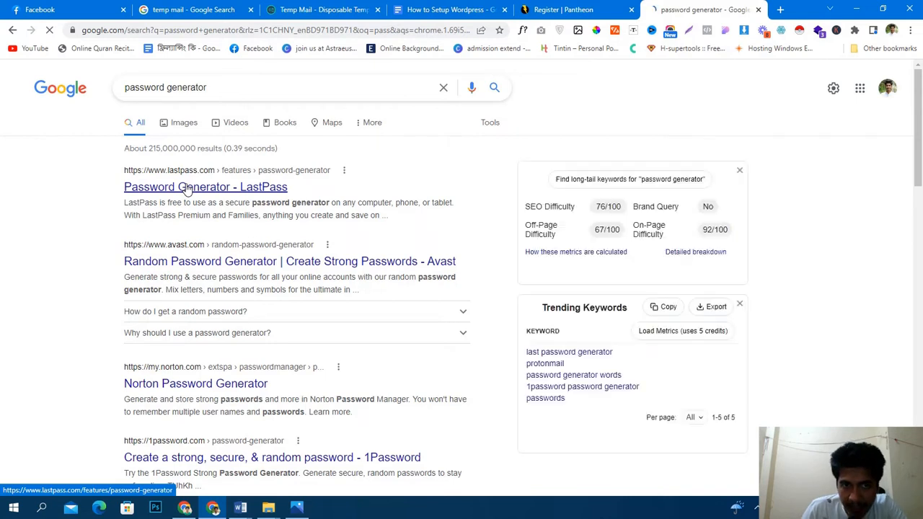
click(186, 188)
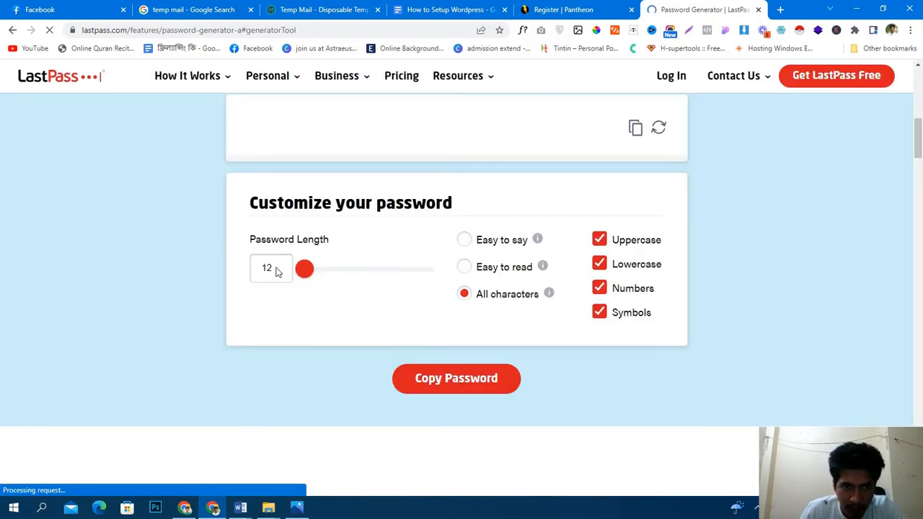
- Generate a 16-character password with all character types and copy it
double_click(282, 266)
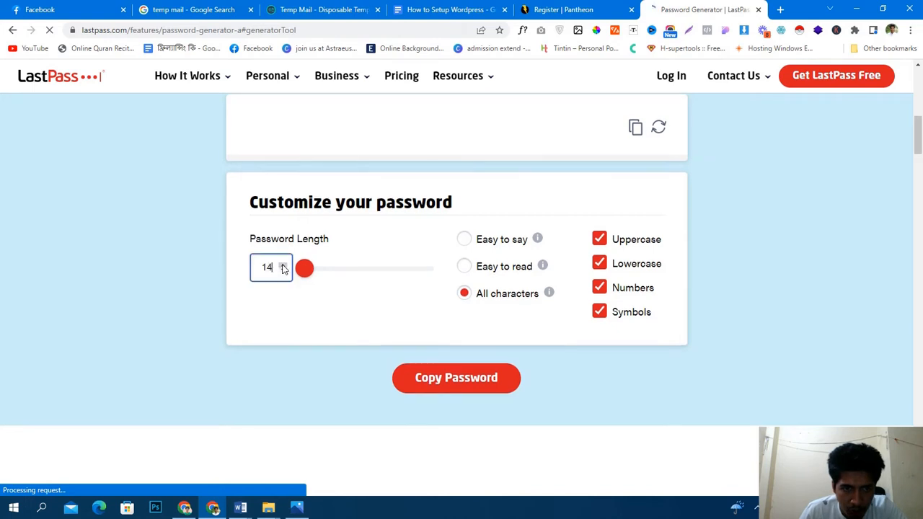
click(425, 382)
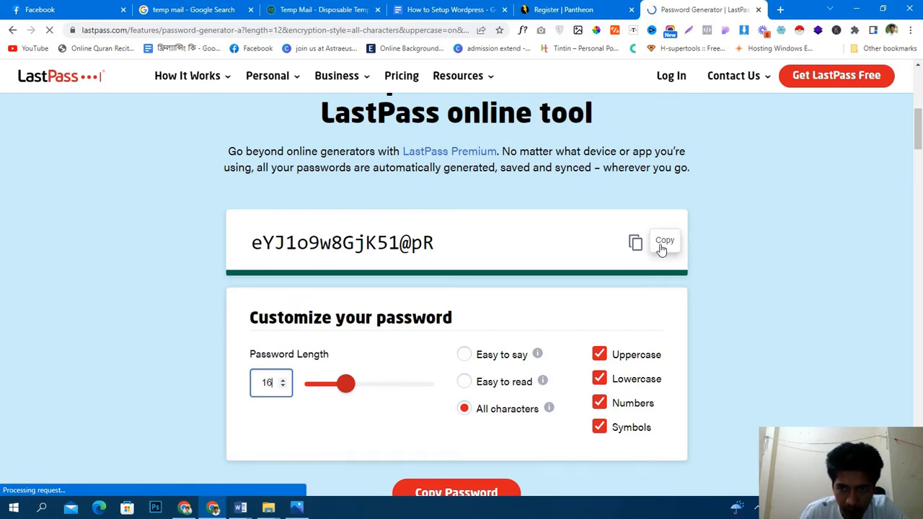
click(666, 251)
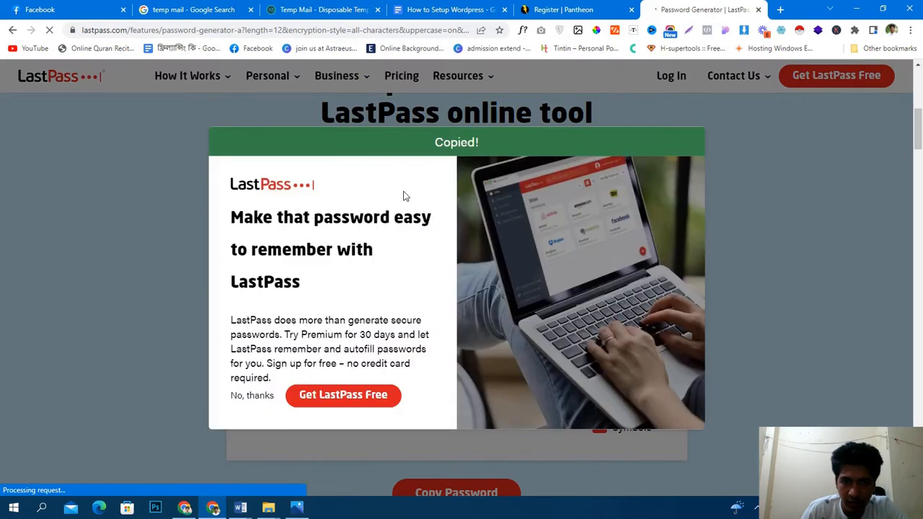
click(128, 304)
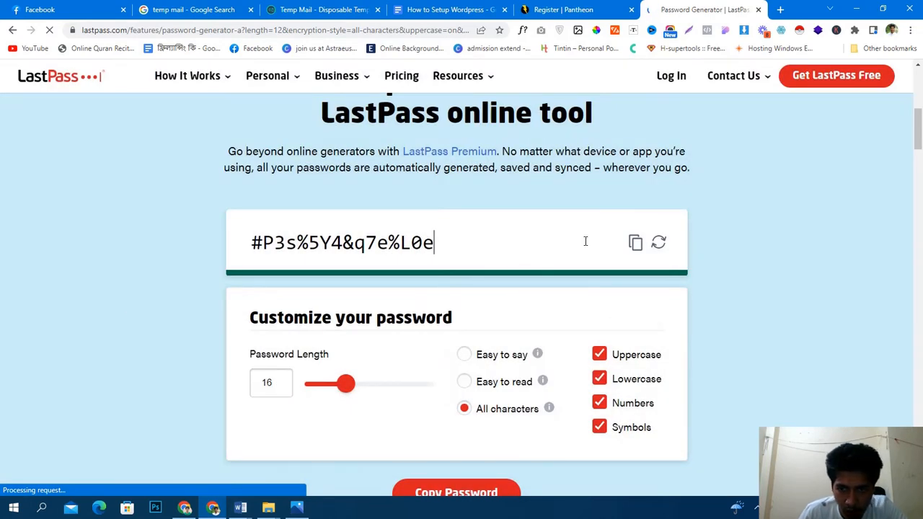
click(636, 243)
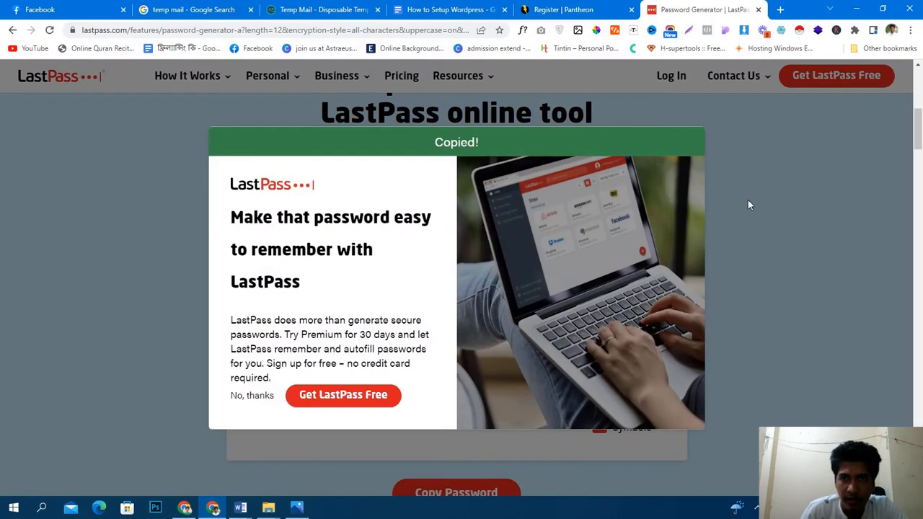
click(748, 199)
- Paste the generated password into the Pantheon sign-up password field
click(566, 10)
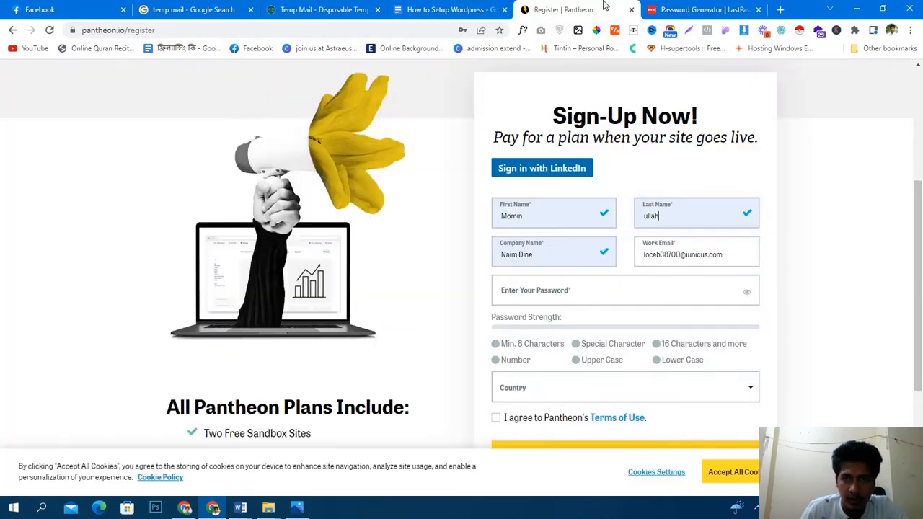
click(572, 292)
key(ctrl+v)
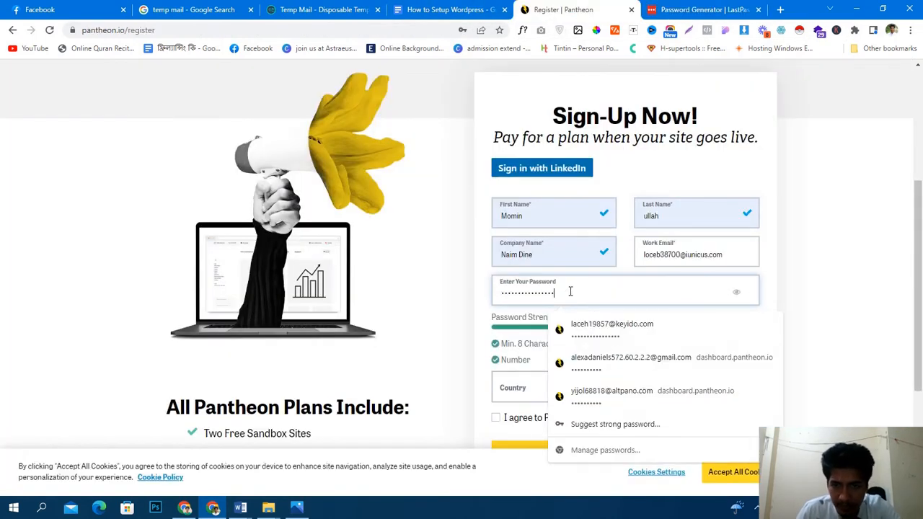
click(845, 296)
- Save the generated password on a new line below the checklist in the setup notes
click(421, 7)
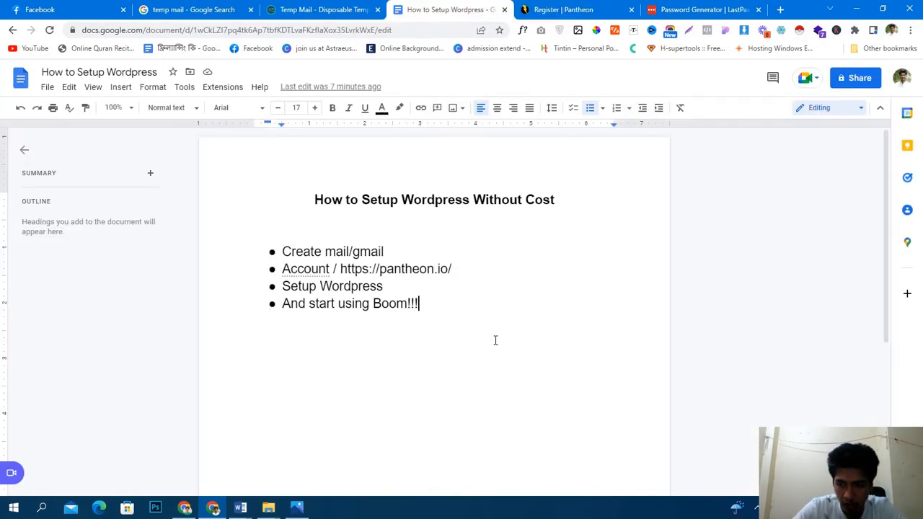
click(496, 340)
key(Return)
key(Return)
key(ctrl+v)
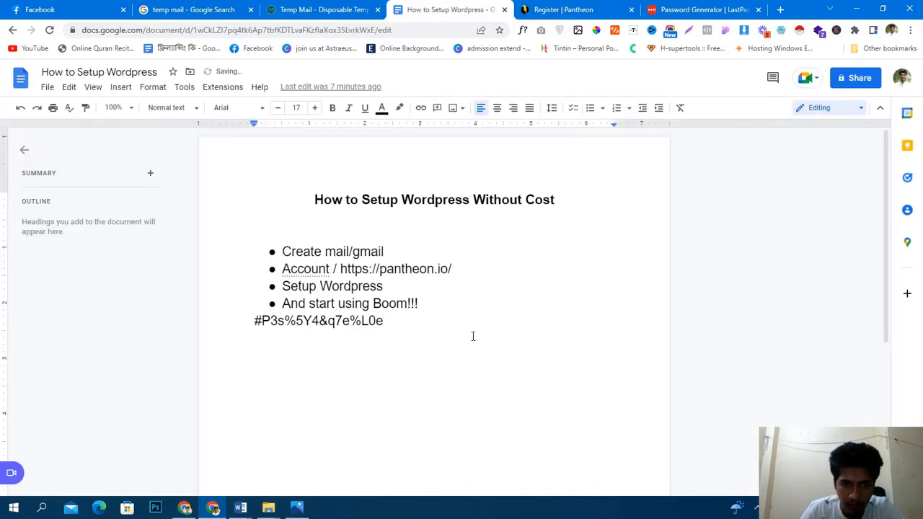
- Add the temporary email address on its own line above the saved password
click(325, 9)
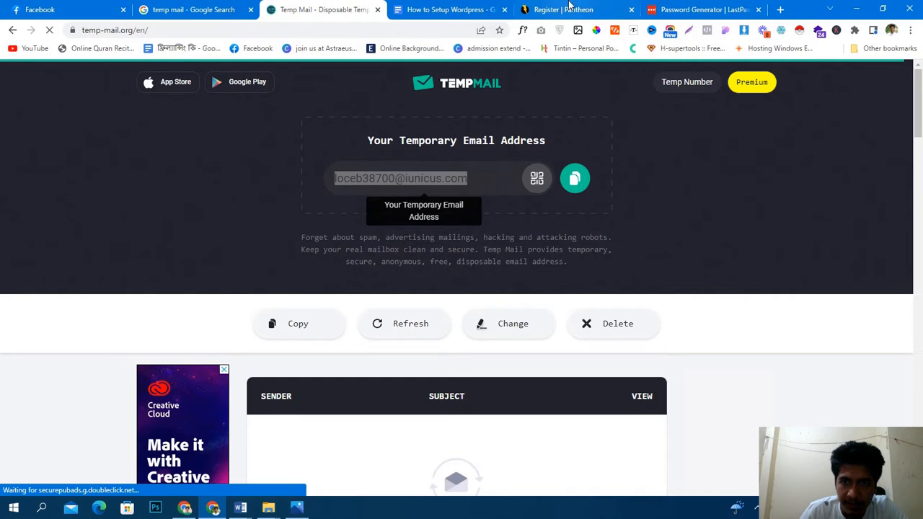
click(458, 6)
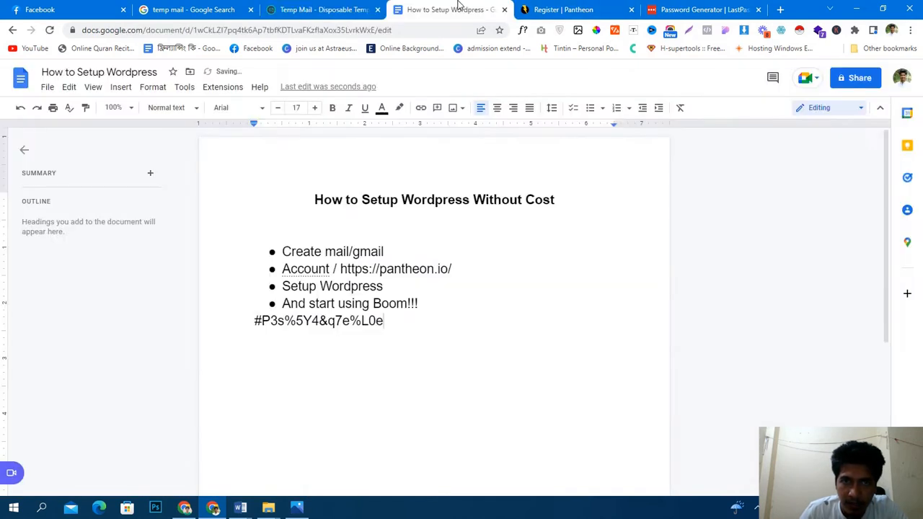
click(424, 307)
key(Return)
key(Return)
key(Return)
key(Return)
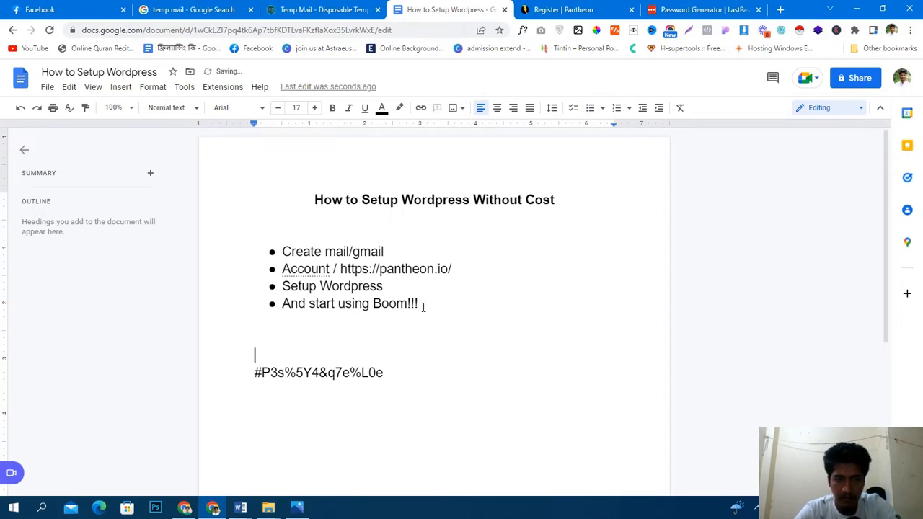
key(ctrl+v)
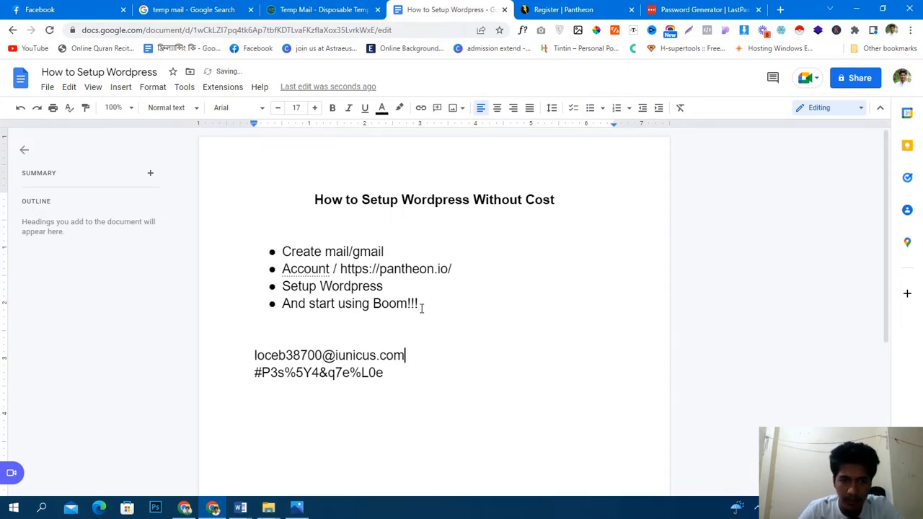
click(577, 5)
scroll(580, 297, down, 2)
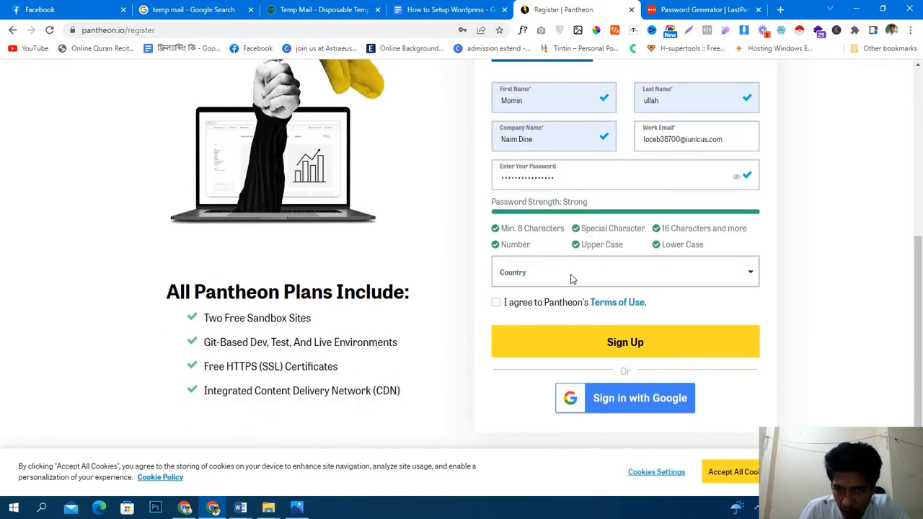
- Choose Bangladesh as country, tick the marketing and Terms of Use boxes, and submit sign-up
click(571, 279)
text(ban)
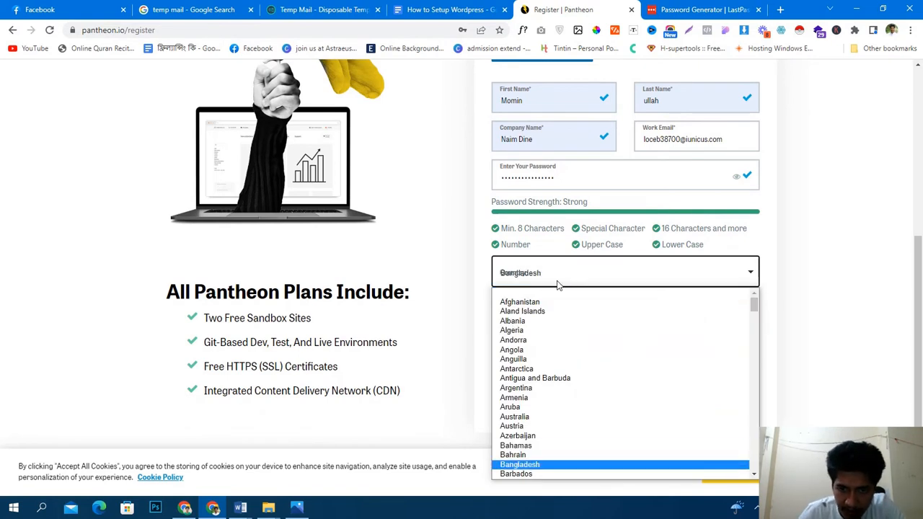
click(546, 464)
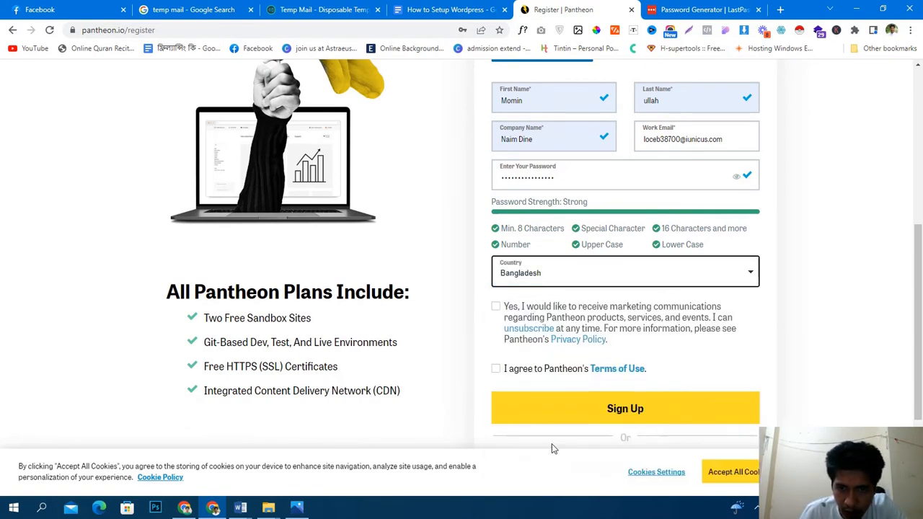
click(496, 307)
click(496, 370)
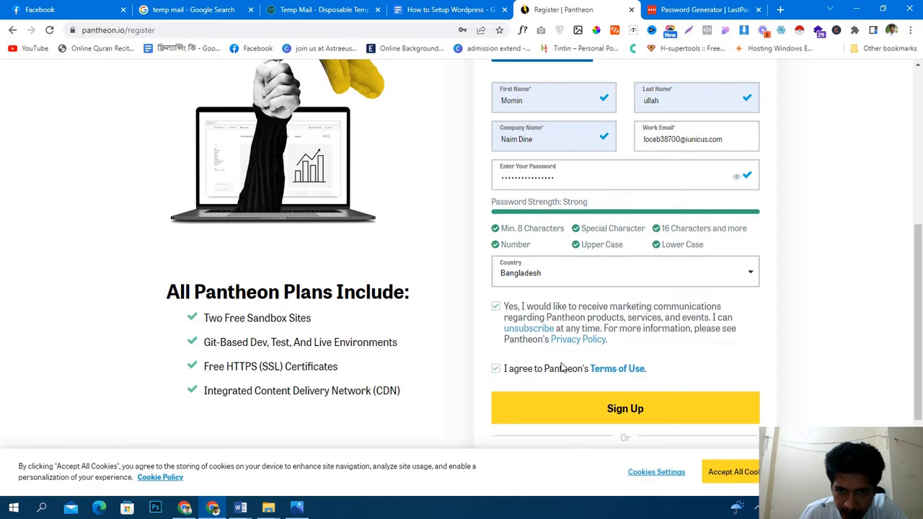
scroll(692, 342, down, 3)
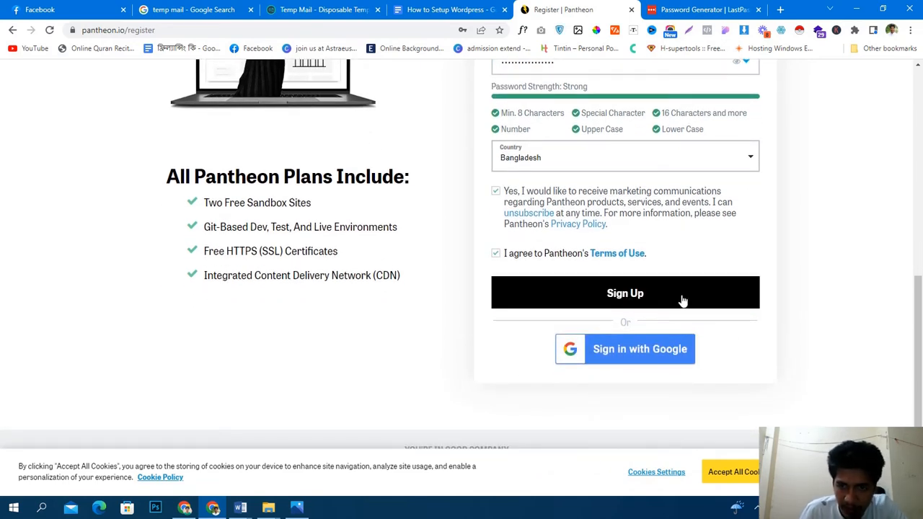
scroll(683, 300, up, 5)
scroll(738, 301, down, 5)
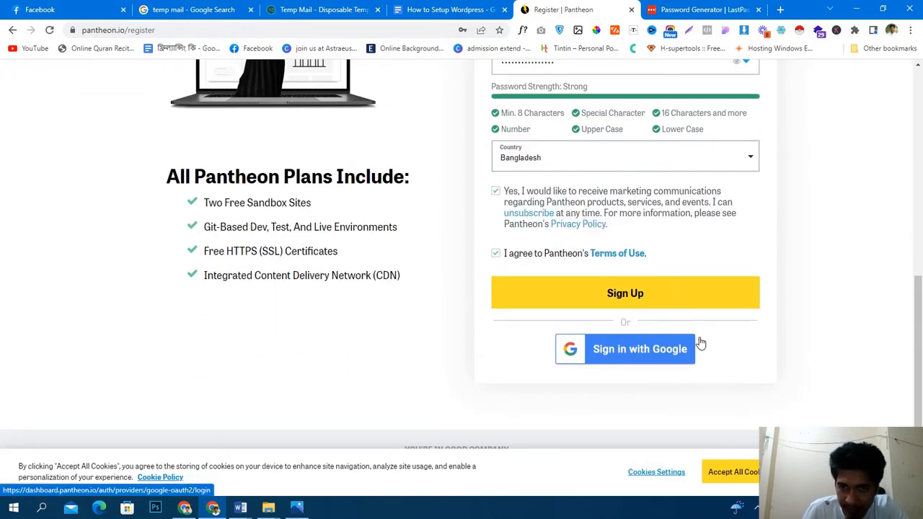
click(668, 294)
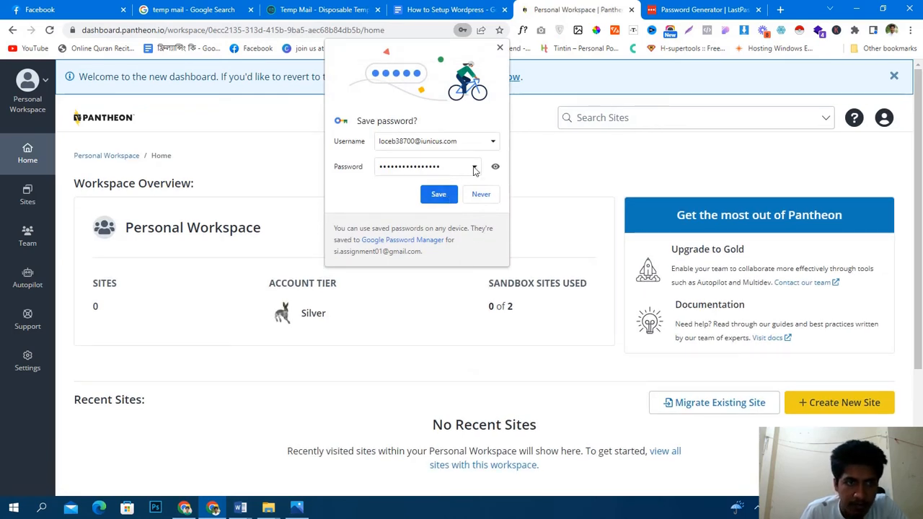
- Save the new Pantheon login in the browser and review the setup notes
click(437, 195)
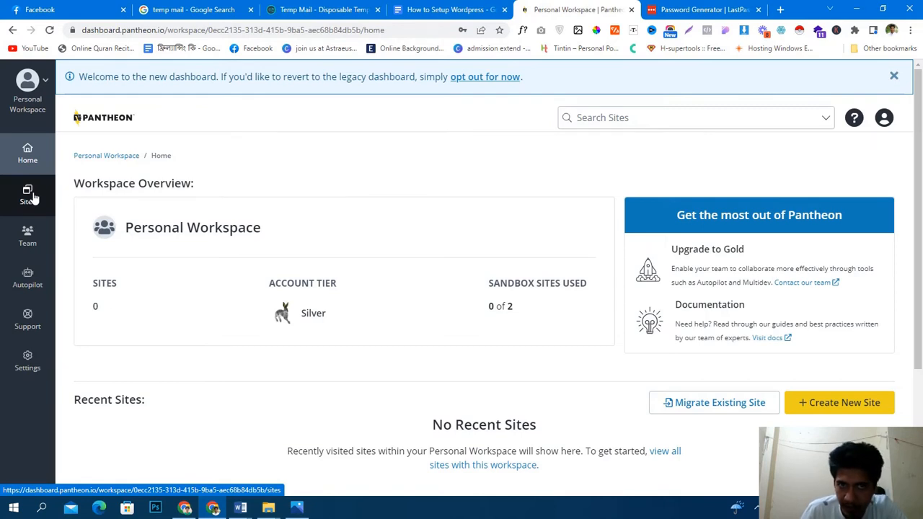
click(435, 8)
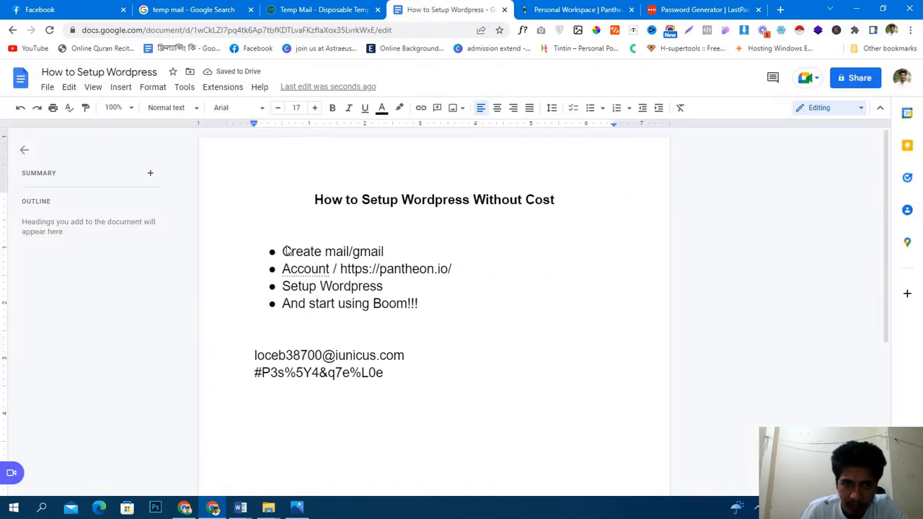
triple_click(395, 247)
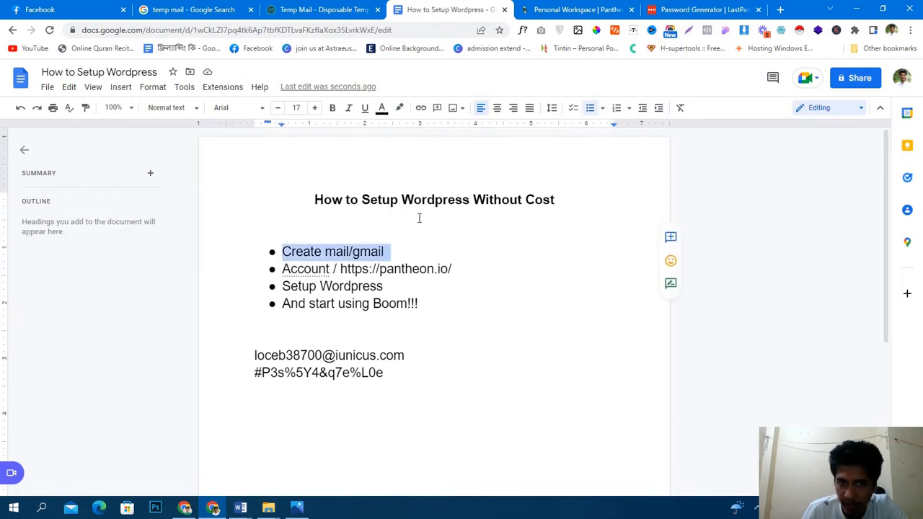
- Back on the workspace dashboard, check the Temp Mail inbox, then open the Sites list
click(559, 9)
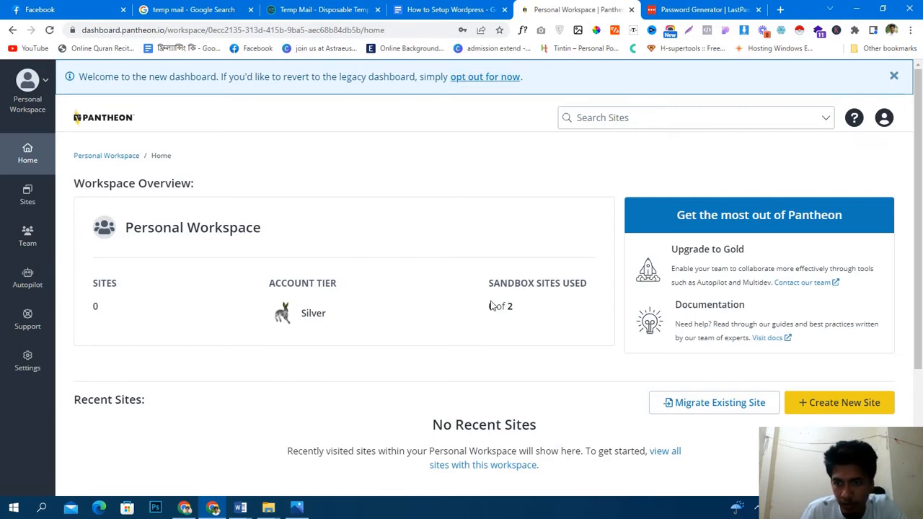
scroll(490, 303, down, 3)
scroll(488, 302, up, 3)
click(342, 7)
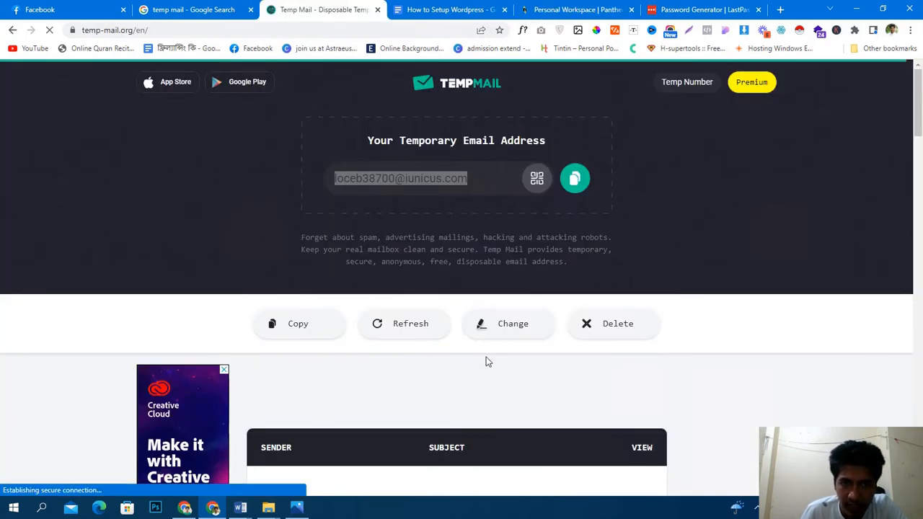
scroll(795, 373, down, 4)
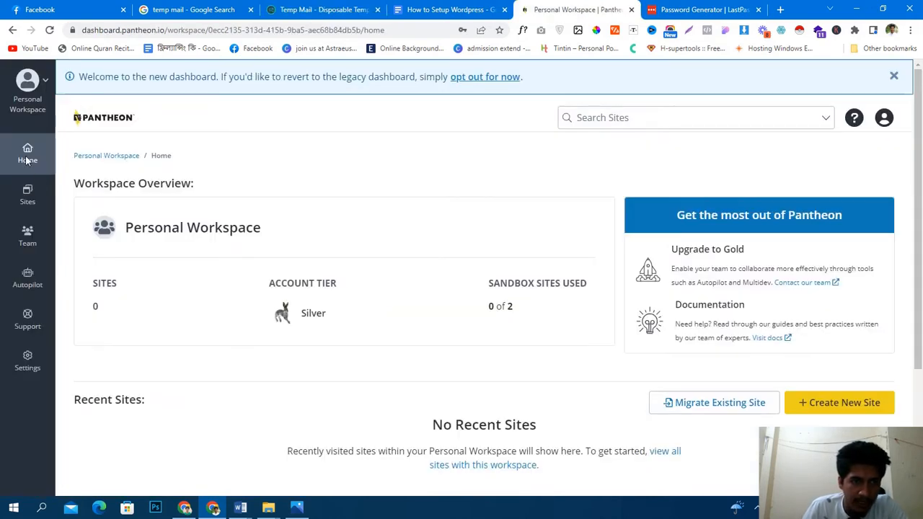
click(28, 198)
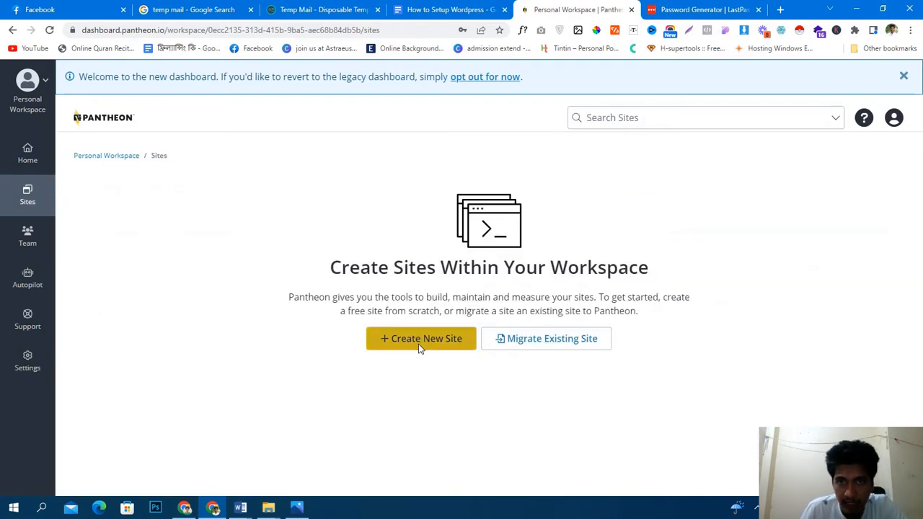
- Create a WordPress site named with the suggested name plus '456' in the United States region
click(421, 349)
right_click(524, 252)
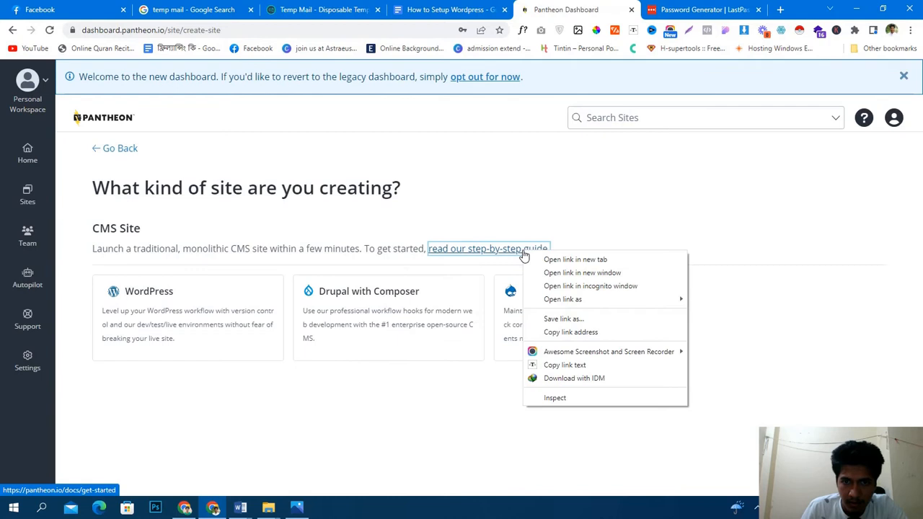
click(516, 214)
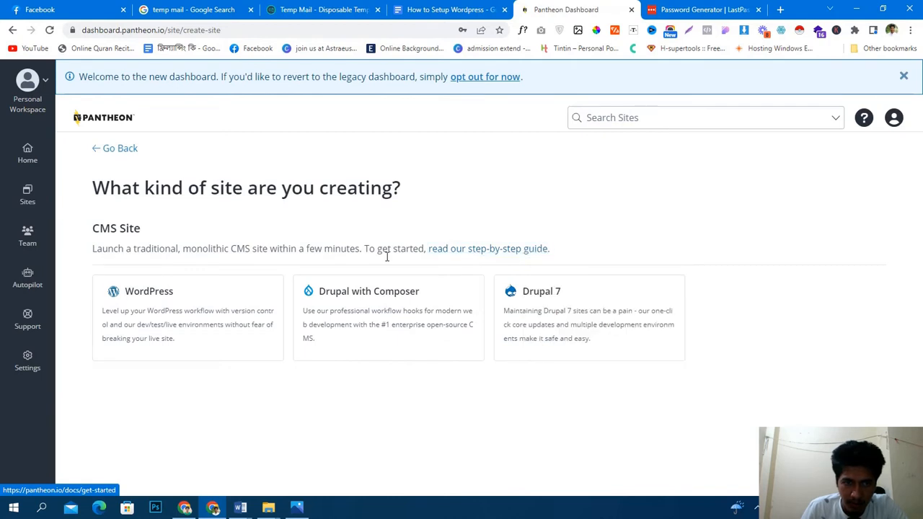
click(161, 316)
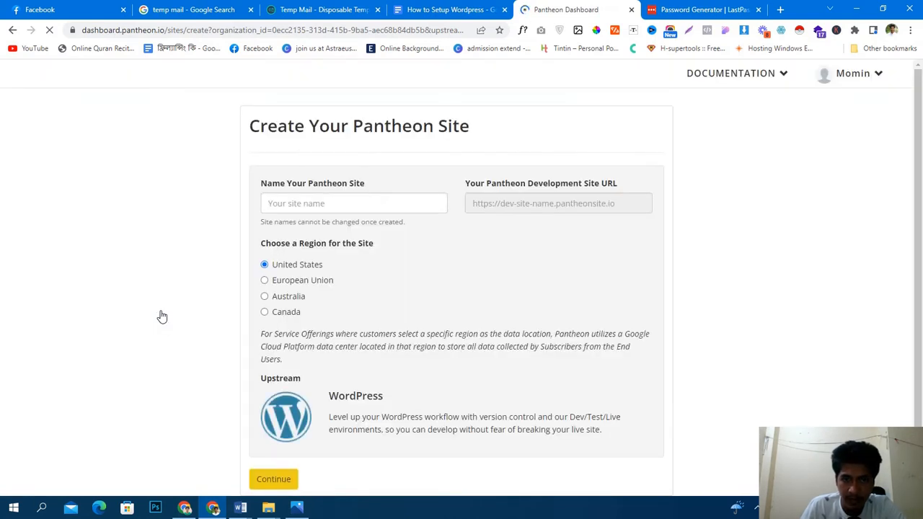
click(406, 204)
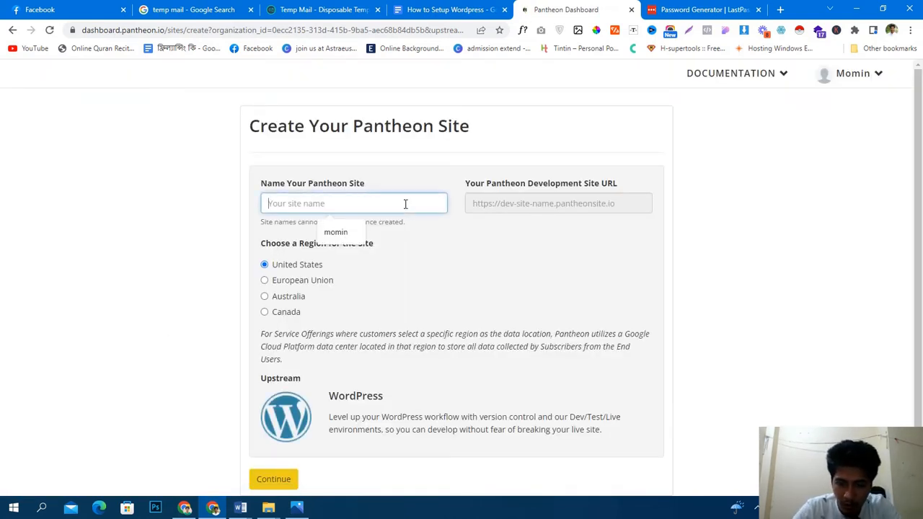
key(Down)
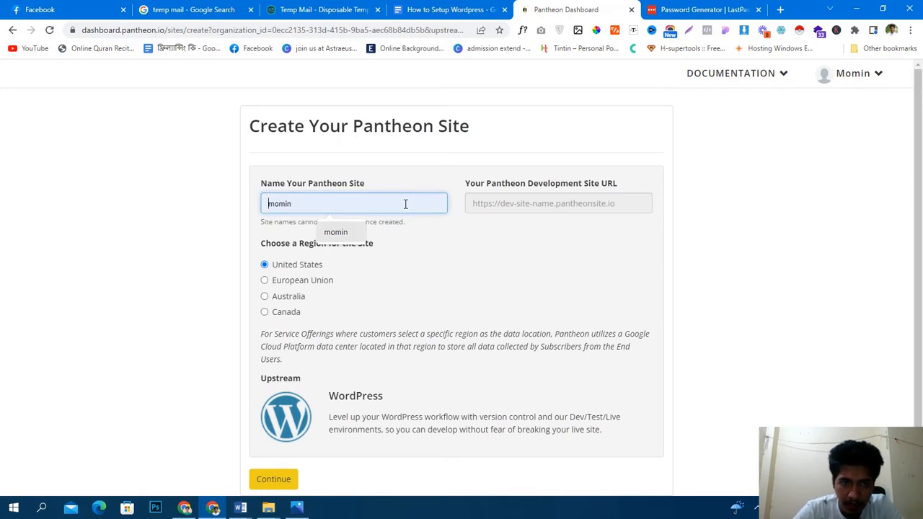
key(Return)
text(456)
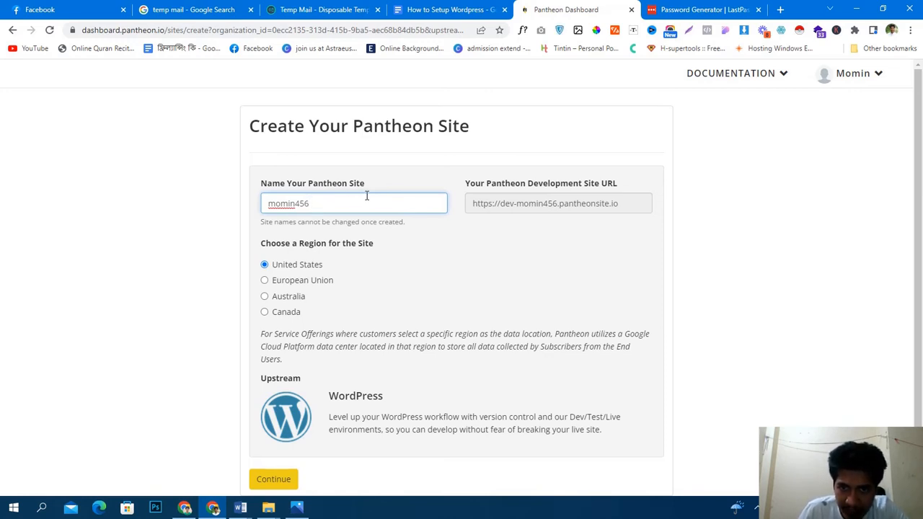
scroll(367, 196, down, 1)
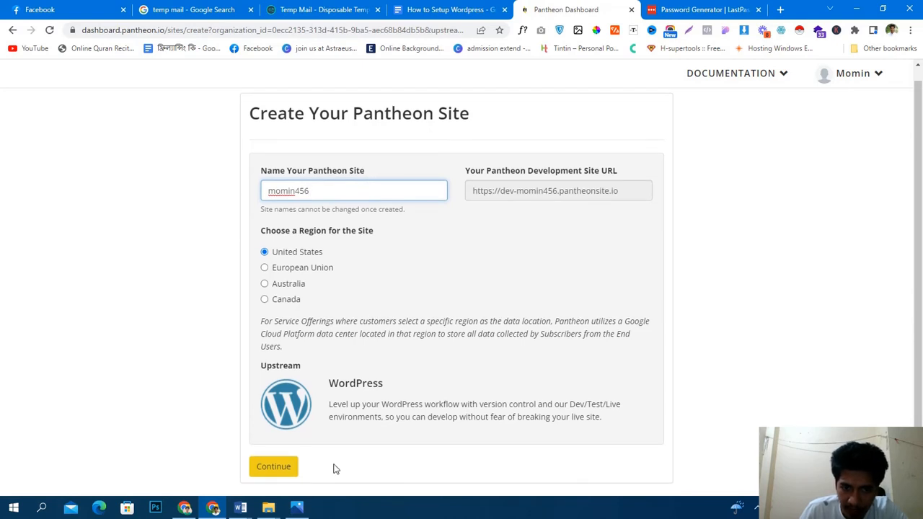
click(274, 467)
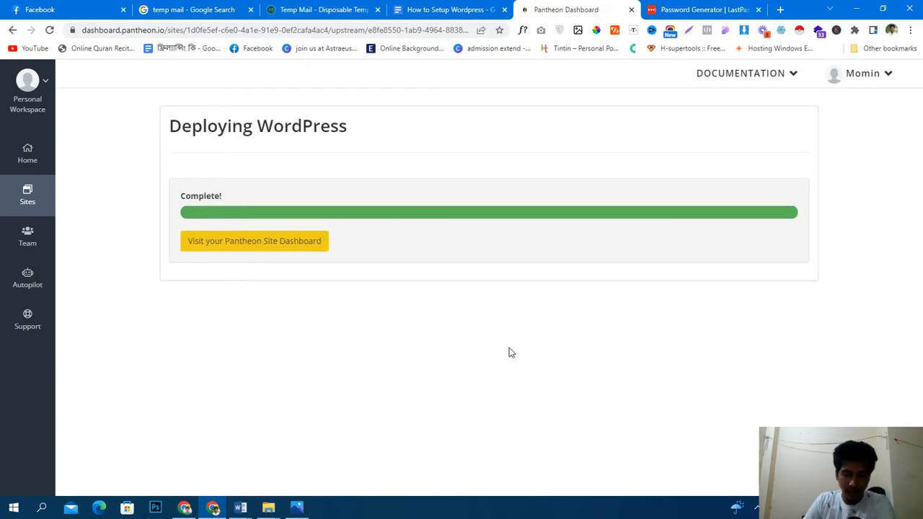
- Once the WordPress deployment completes, go to the new site's Pantheon dashboard
click(251, 242)
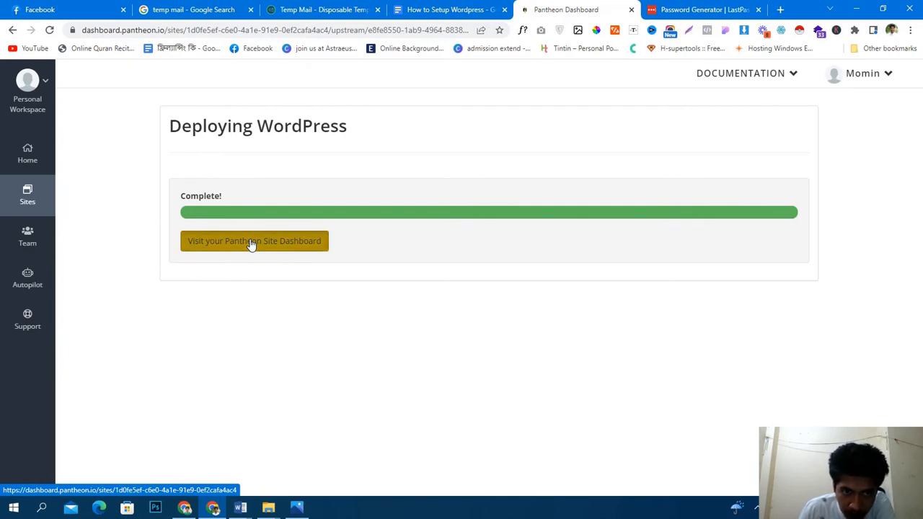
- Look over the Dev environment's Code page and commit log, then launch Site Admin
click(251, 244)
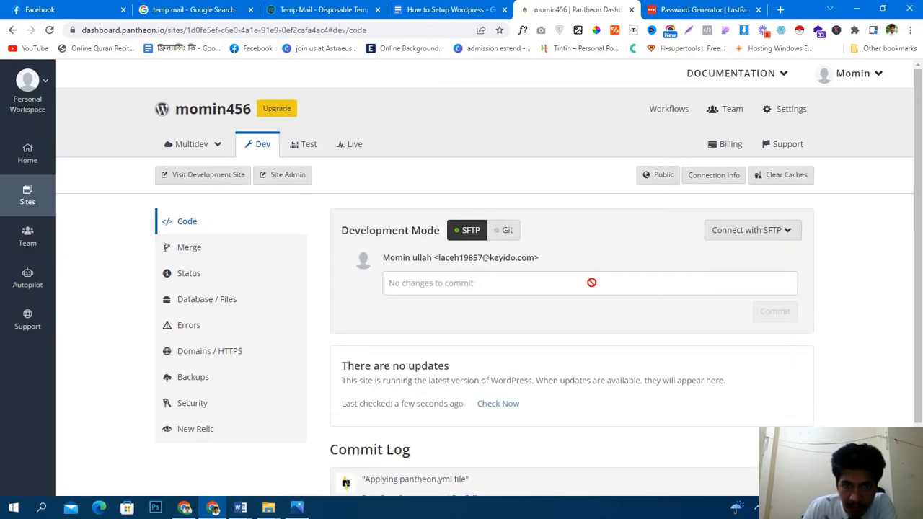
scroll(592, 282, down, 1)
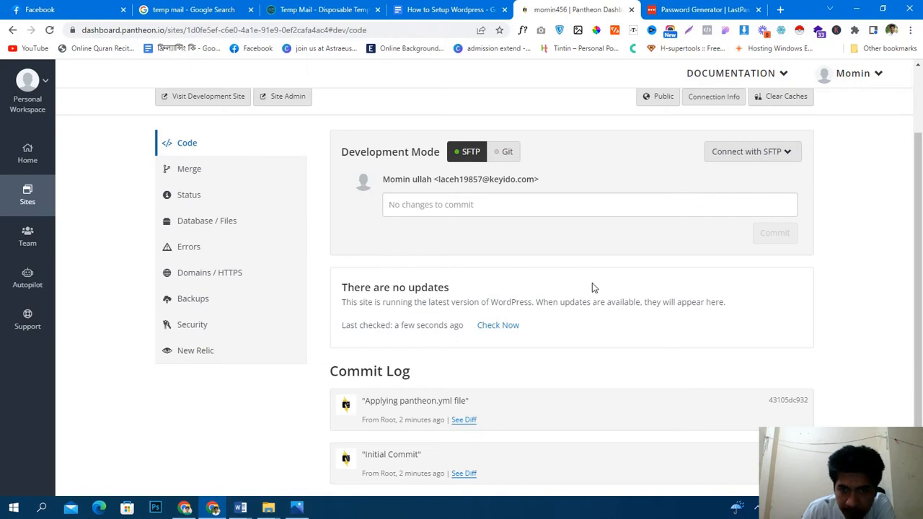
scroll(592, 288, up, 1)
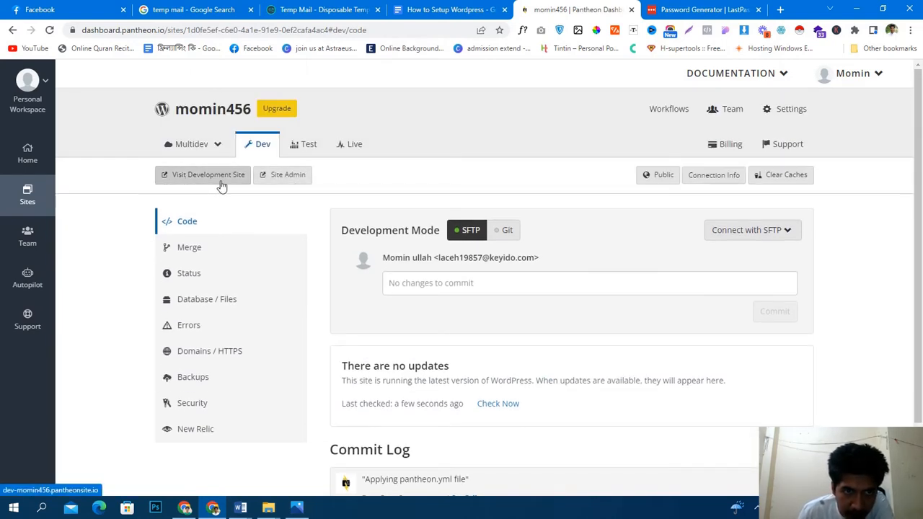
click(297, 180)
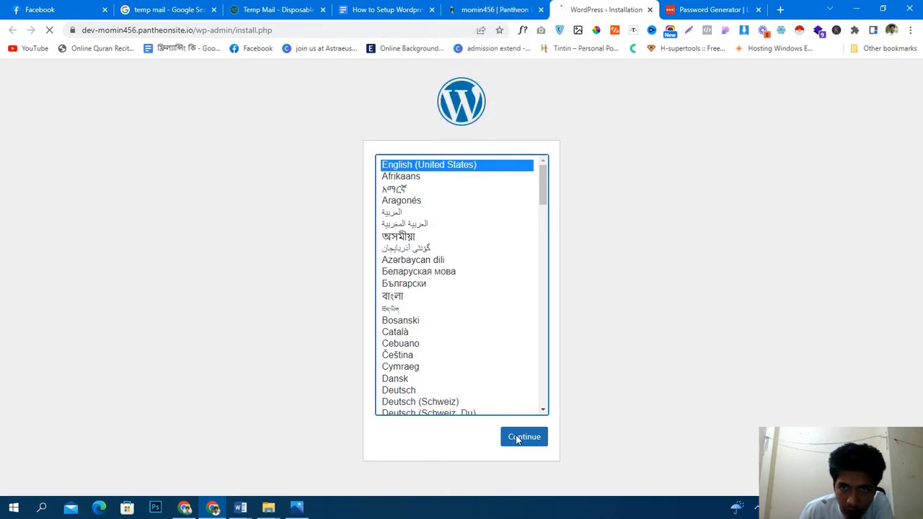
- Open the development site in a new tab and continue with English (United States) as the install language
click(499, 8)
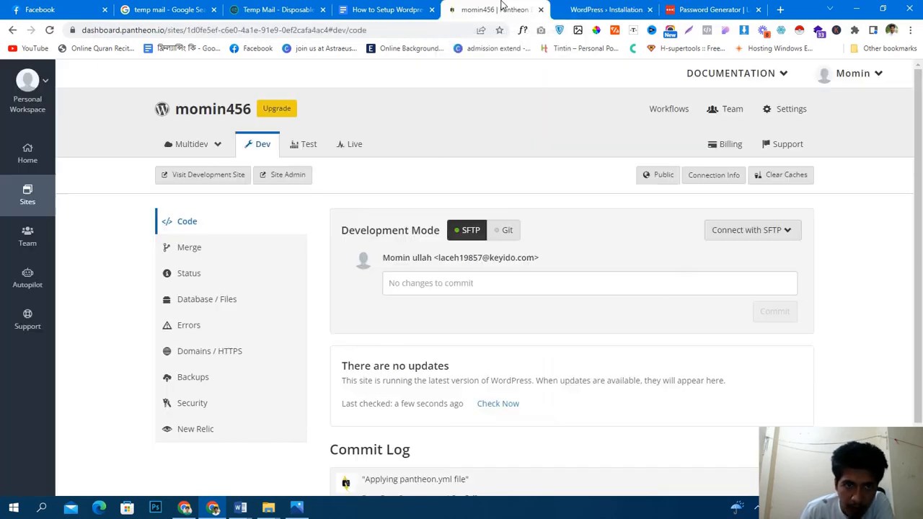
click(186, 180)
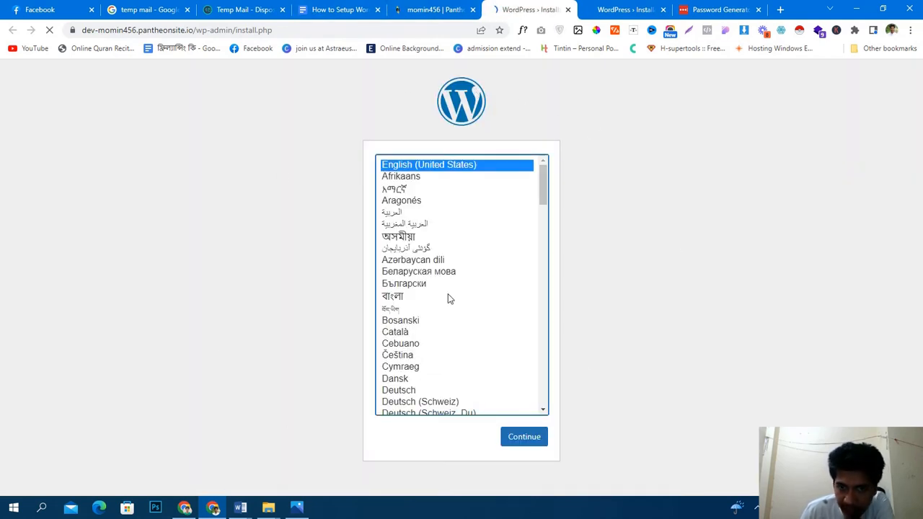
click(517, 440)
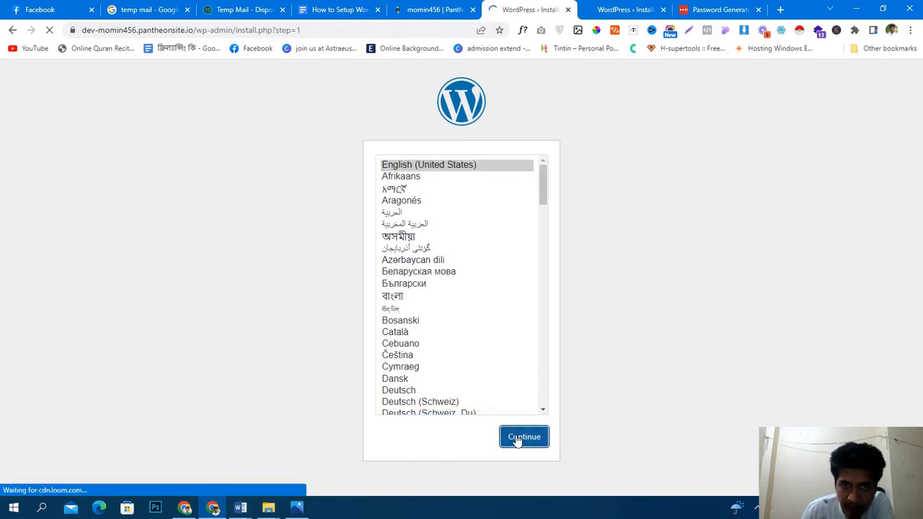
scroll(505, 245, down, 2)
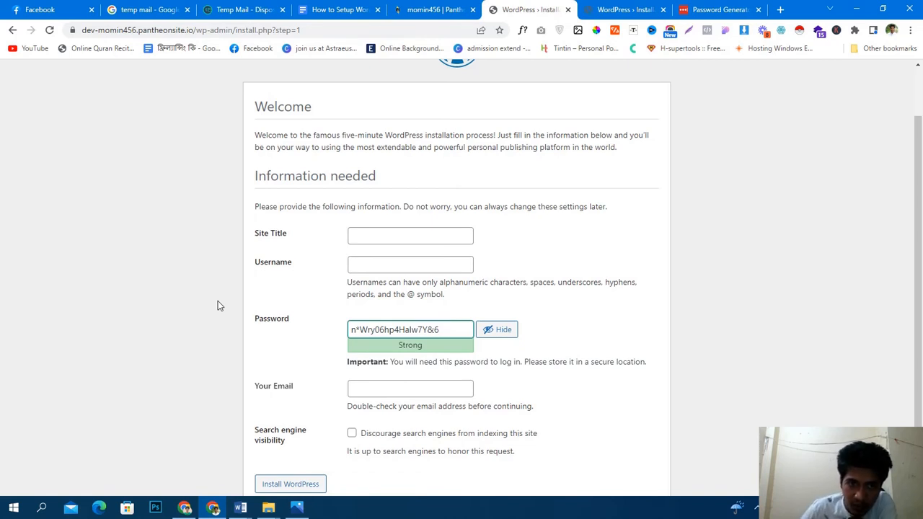
- Fill the Site Title with 'First wordpress website' and pick the suggested username
click(405, 238)
click(443, 264)
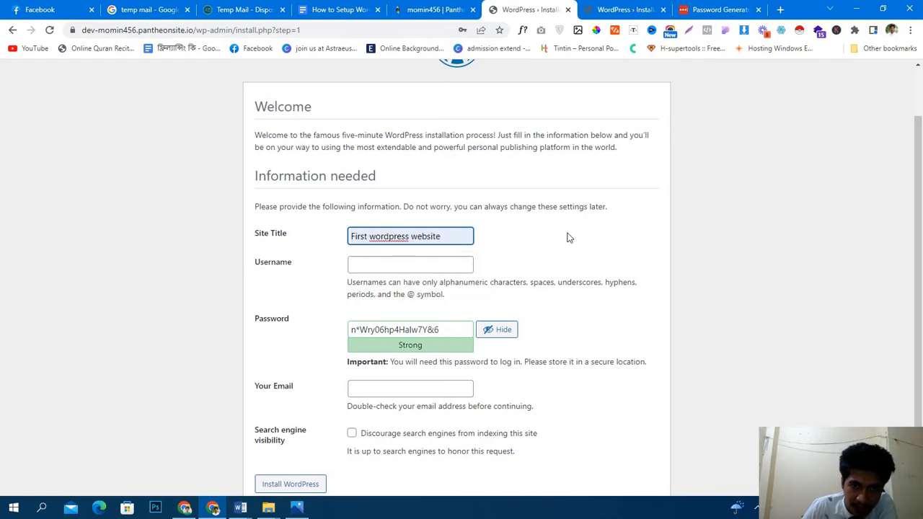
click(411, 265)
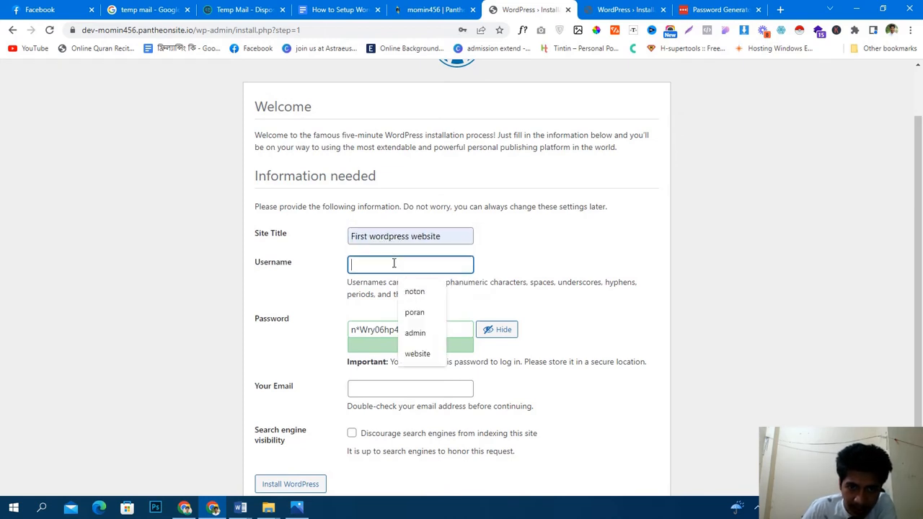
click(416, 292)
- Select the generated password so it can be copied into the setup notes
scroll(459, 299, down, 1)
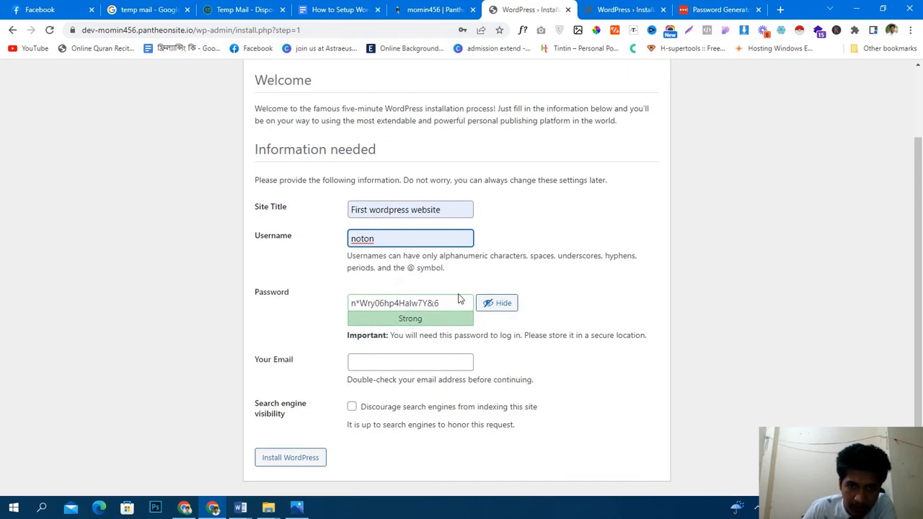
drag(447, 301, 274, 307)
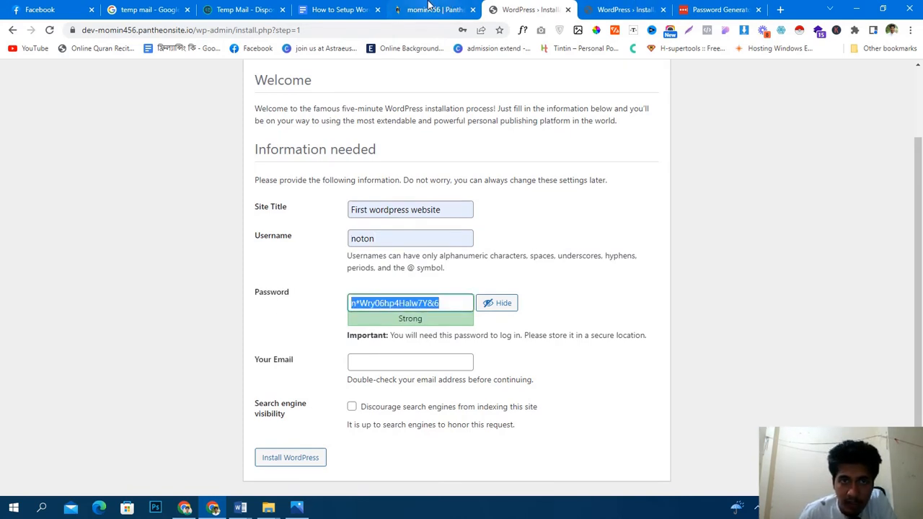
click(339, 9)
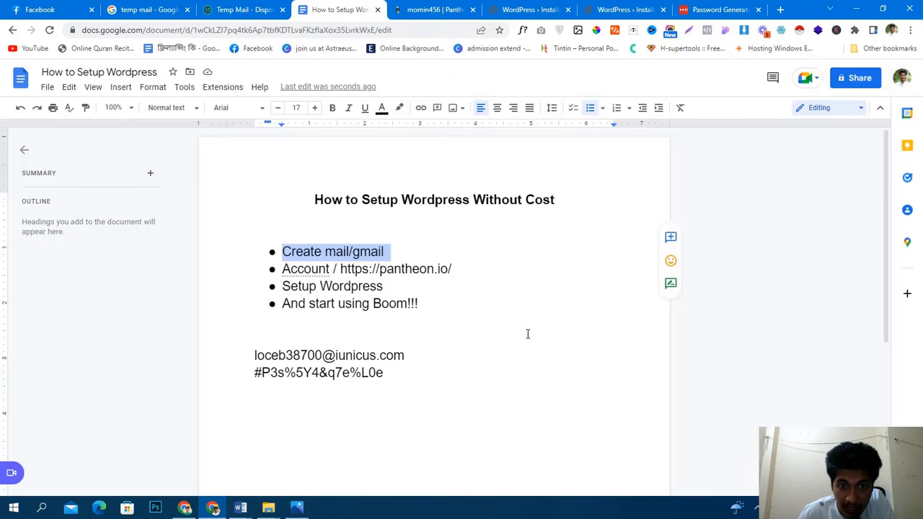
- Paste the generated WordPress password on a new line at the end of the notes
click(437, 372)
key(Return)
key(Return)
key(Return)
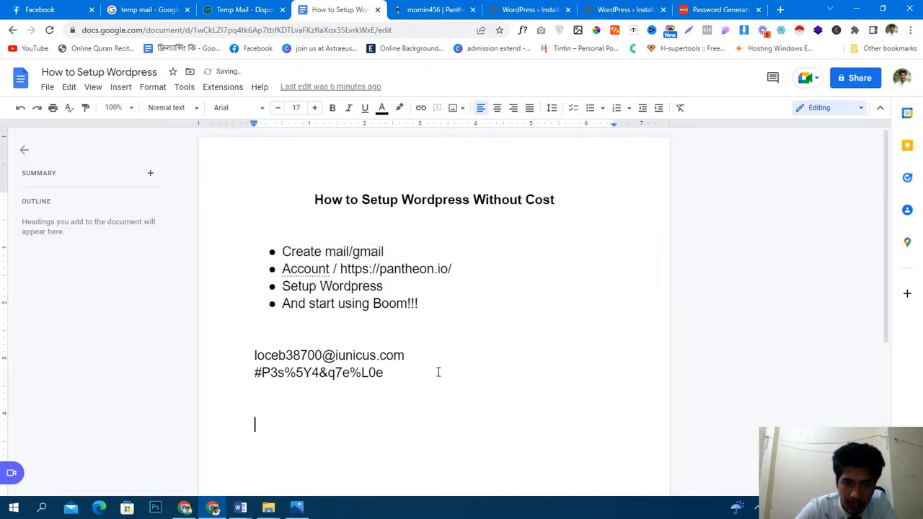
key(ctrl+v)
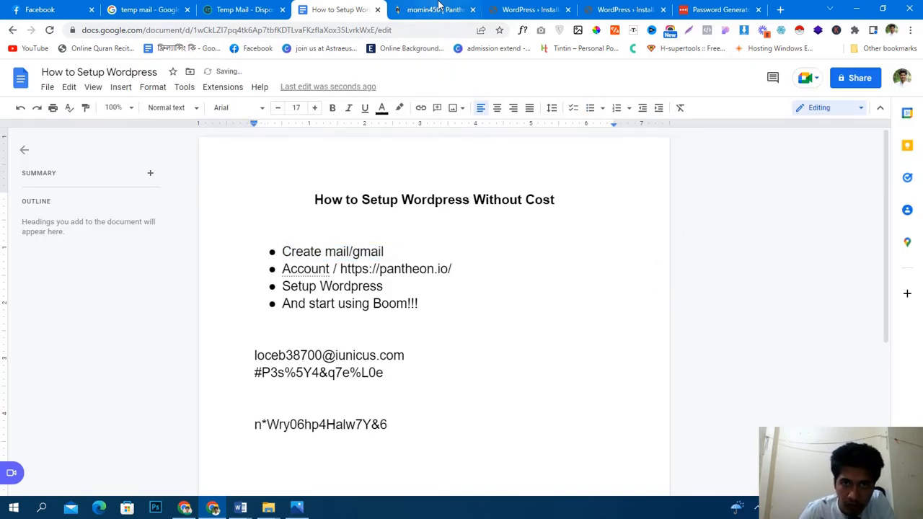
- Record the WordPress username in the notes above the password line
click(469, 9)
click(531, 10)
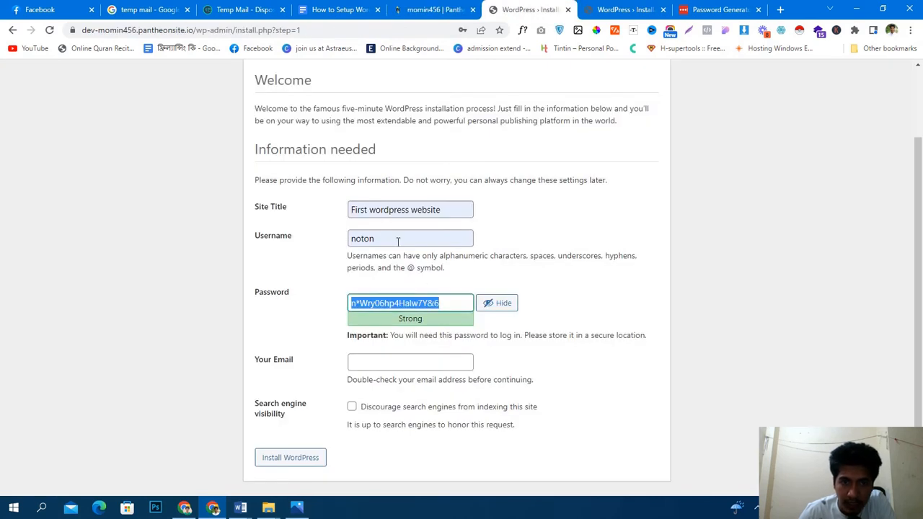
drag(398, 241, 320, 246)
click(319, 7)
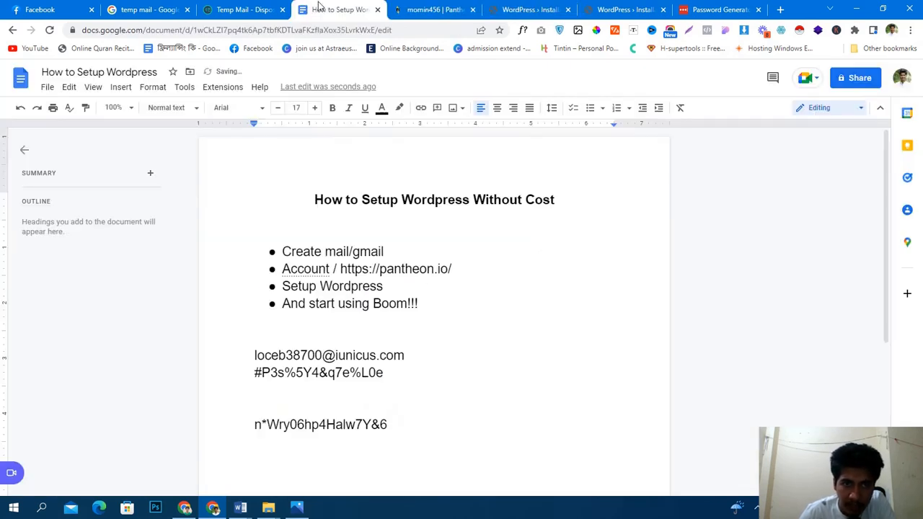
key(Return)
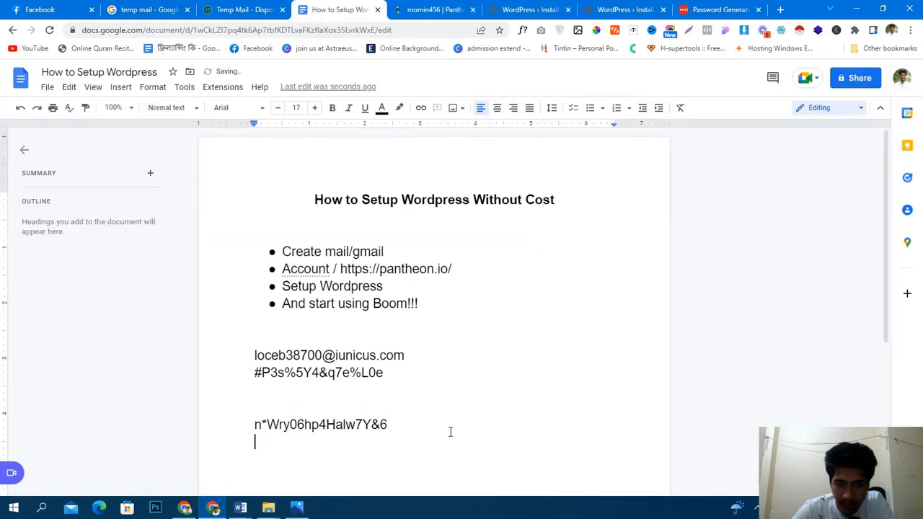
click(261, 412)
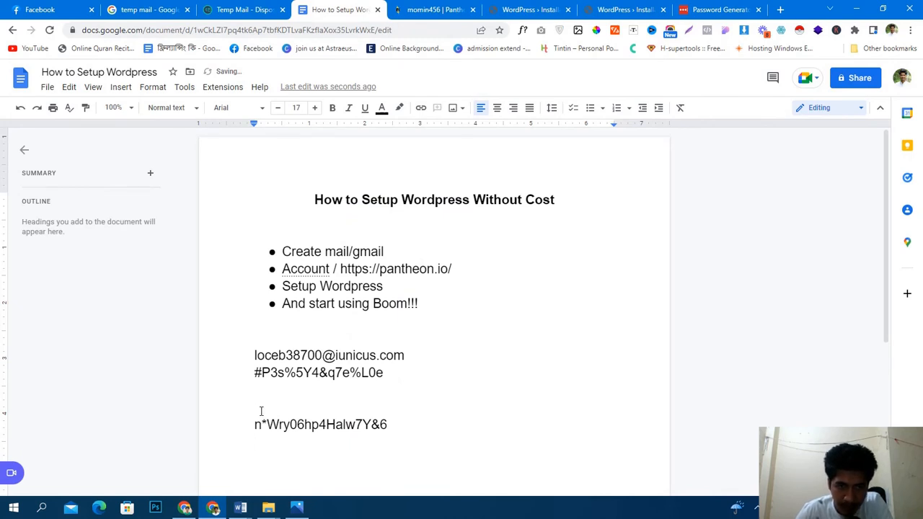
text(noton)
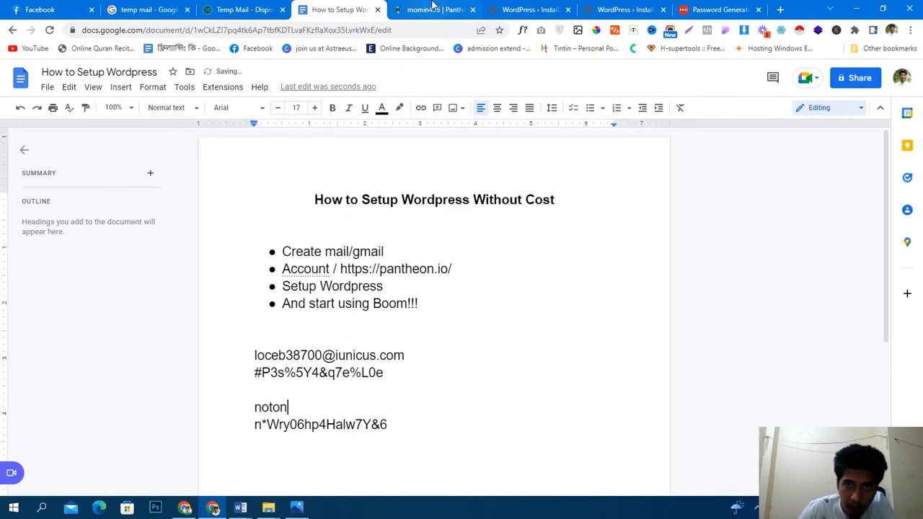
- Copy the saved e-mail address from the notes into the install form's Your Email field
click(546, 6)
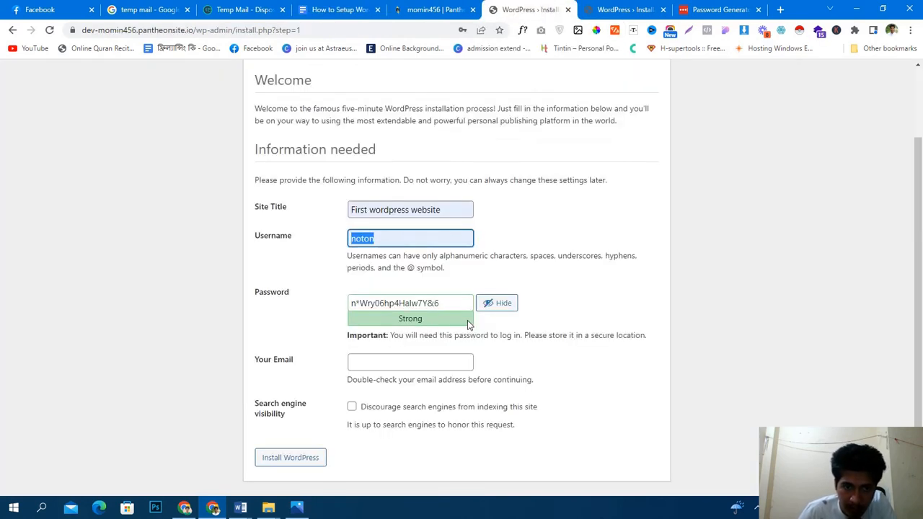
click(391, 365)
click(339, 10)
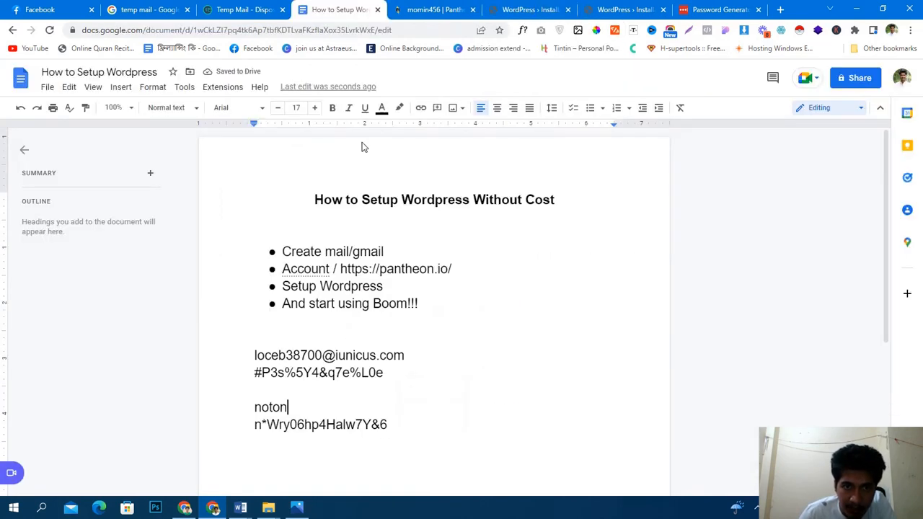
drag(255, 355, 407, 355)
key(ctrl+c)
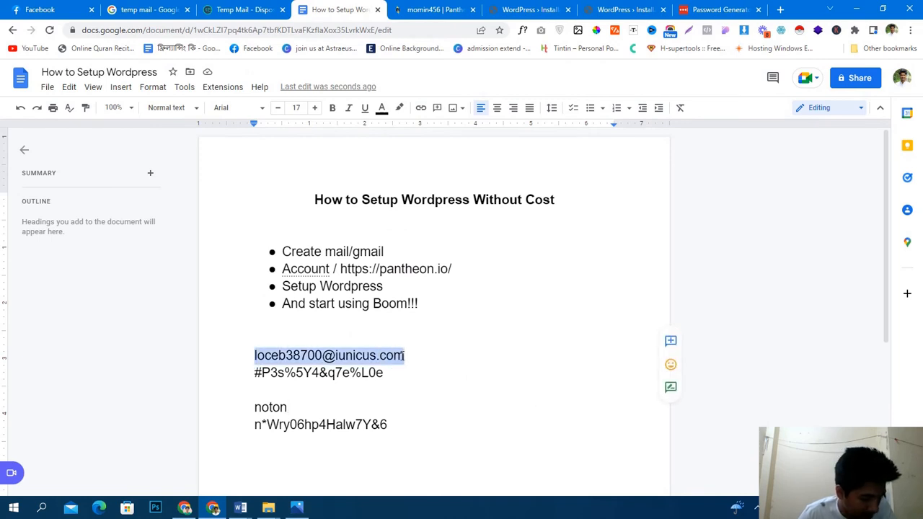
key(ctrl+Tab)
key(ctrl+Tab)
key(ctrl+v)
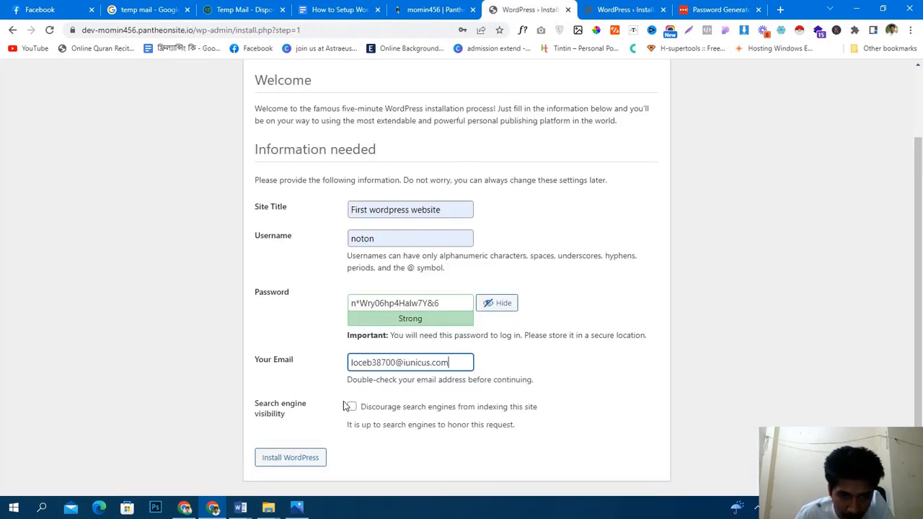
- Install WordPress, go to Log In from the Success page, and save the password in Chrome
click(299, 464)
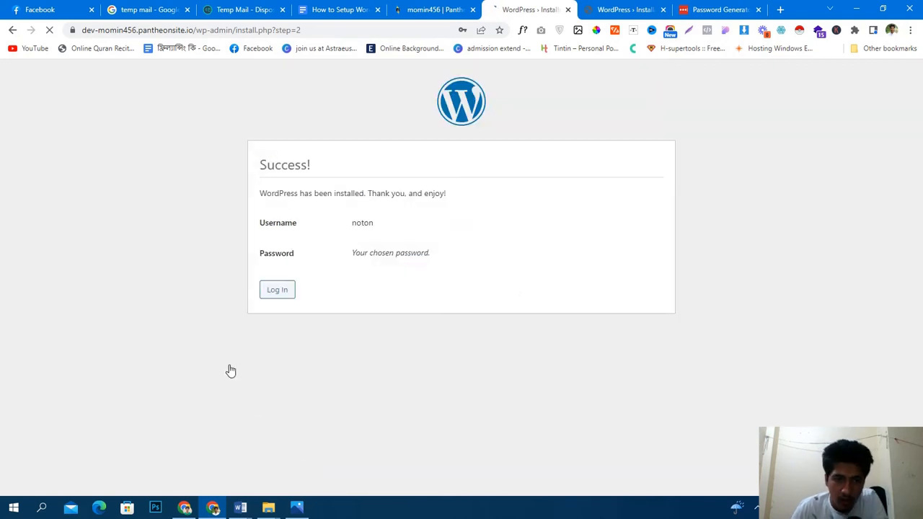
click(284, 297)
click(440, 194)
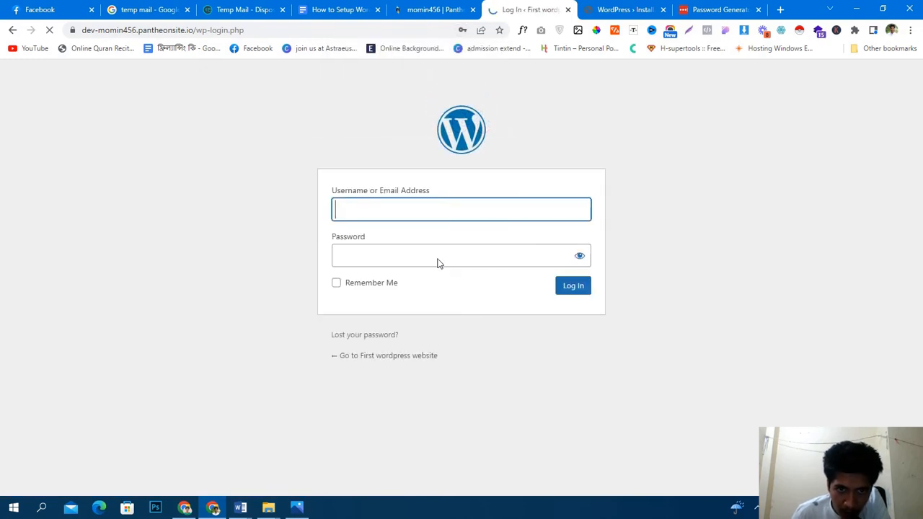
- Enter the site's saved username and paste the generated password, shown as plain text
click(429, 210)
click(434, 239)
click(329, 274)
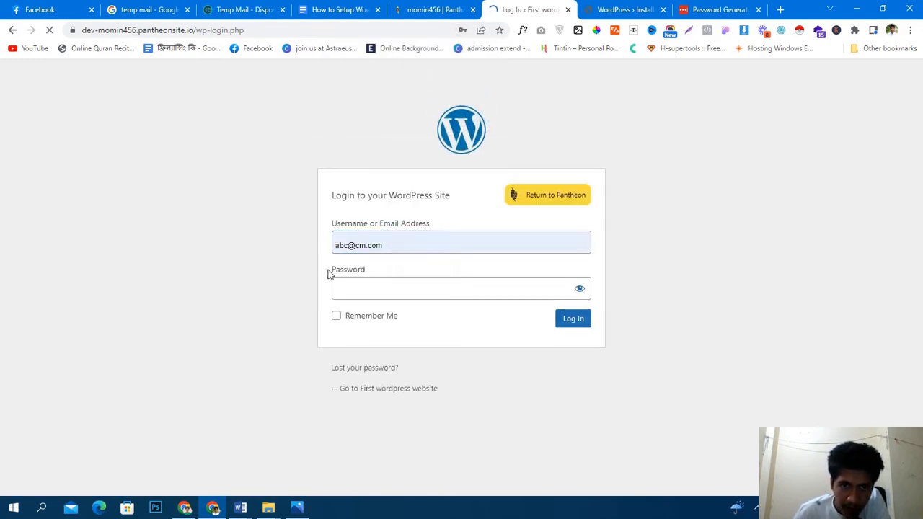
click(414, 236)
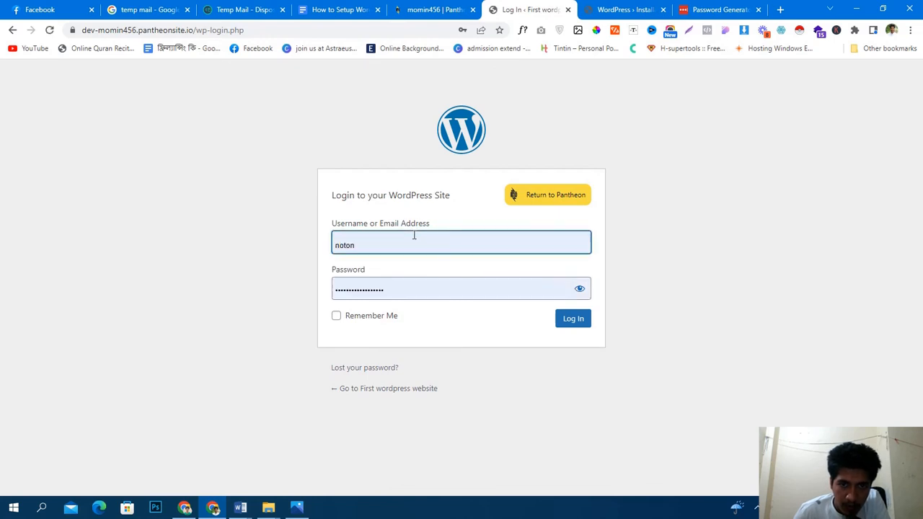
click(579, 289)
click(525, 288)
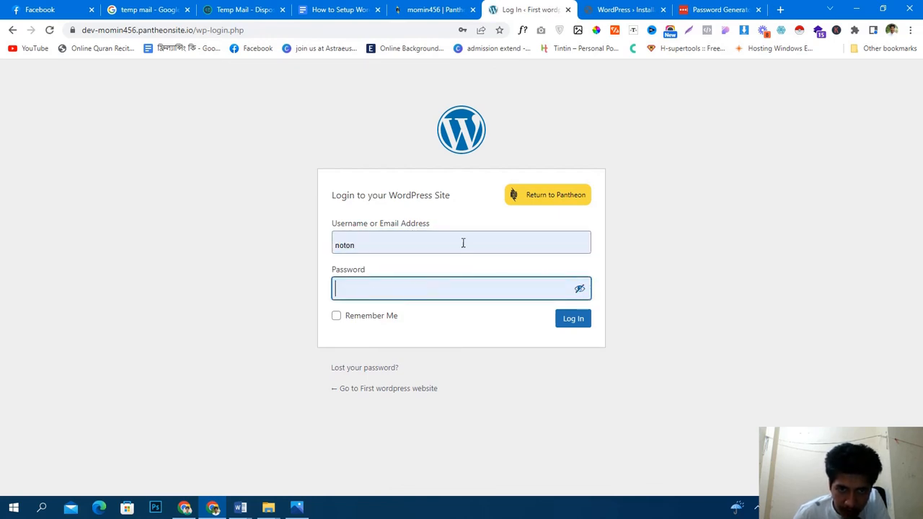
key(ctrl+v)
click(464, 243)
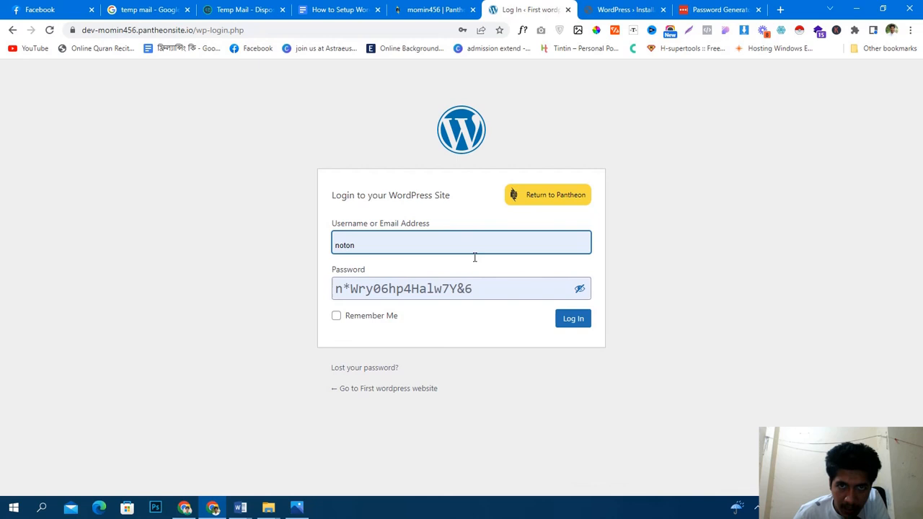
- Tick Remember Me and log in to the new site
click(333, 9)
click(465, 8)
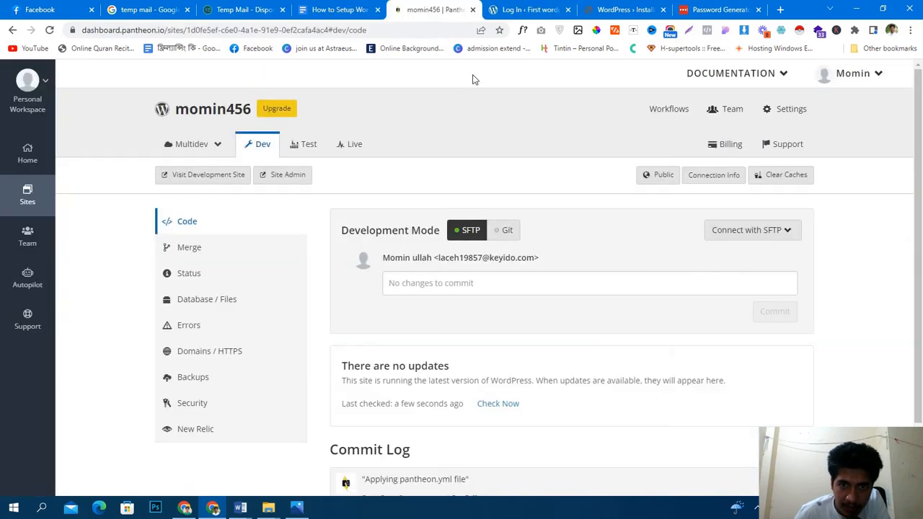
click(528, 8)
click(346, 316)
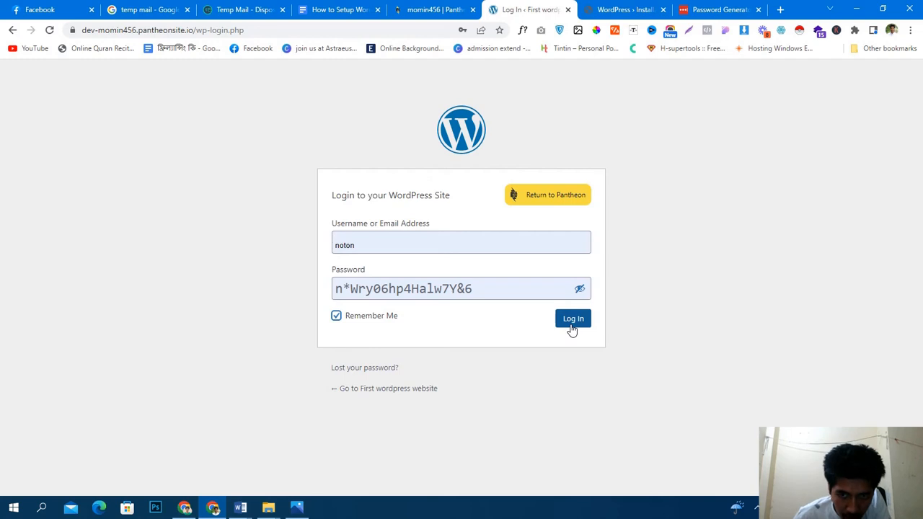
click(572, 322)
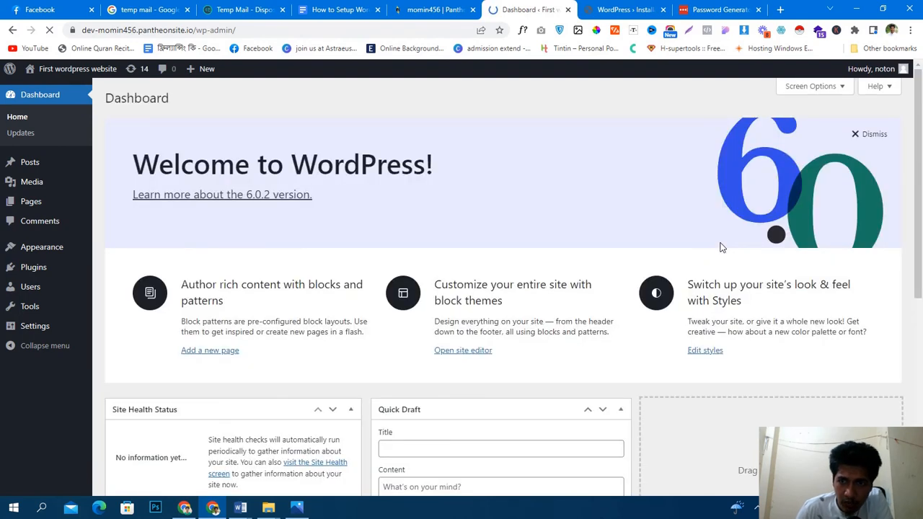
- Dismiss the Welcome panel and view the live site's Hello world! post in a new tab
click(874, 135)
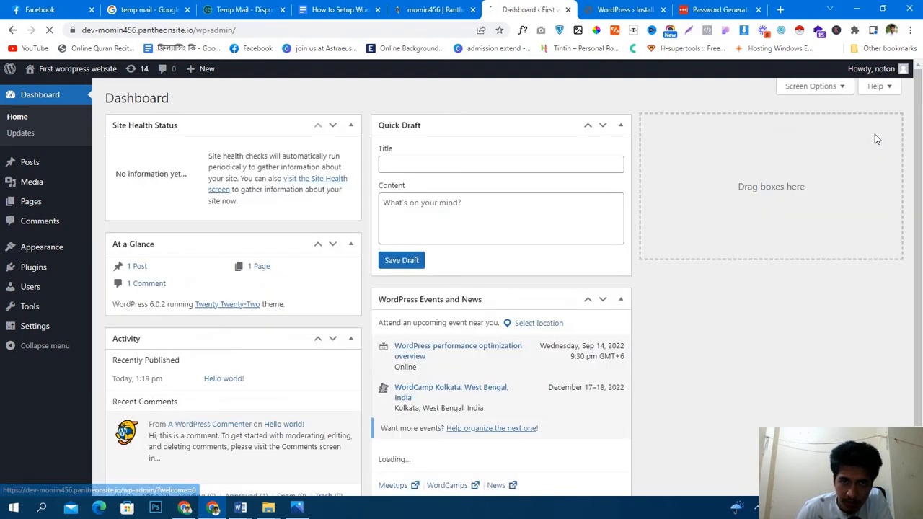
middle_click(49, 96)
click(567, 6)
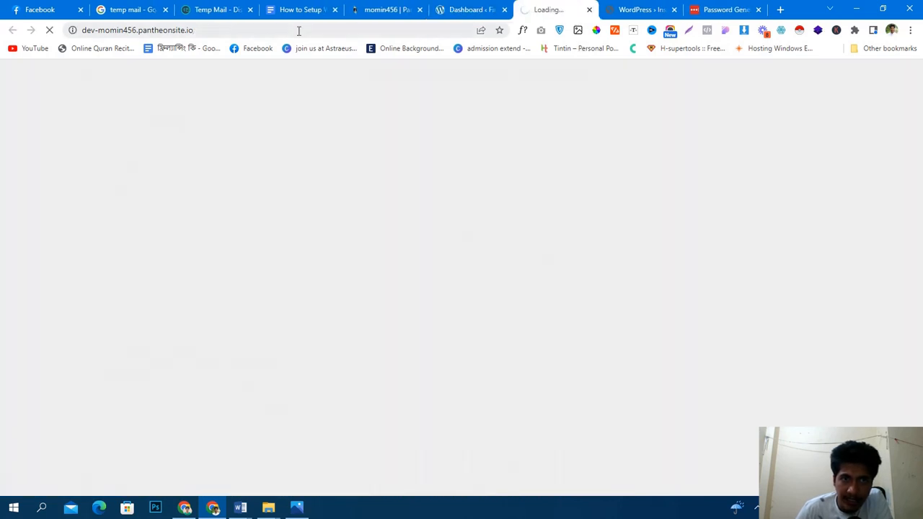
click(285, 31)
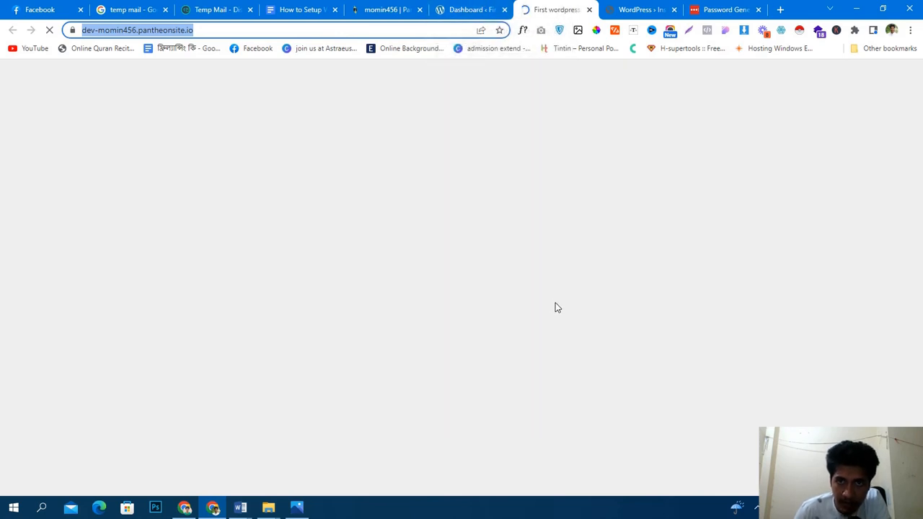
scroll(547, 270, down, 4)
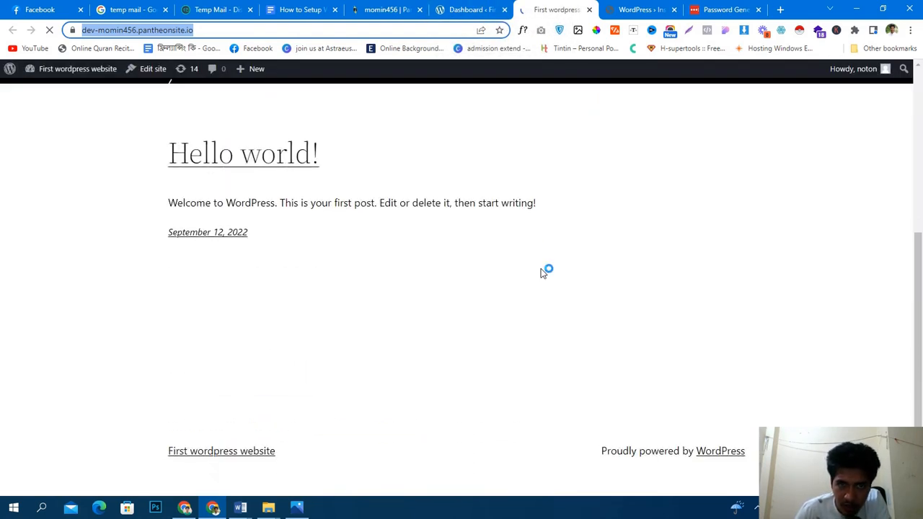
scroll(546, 290, up, 4)
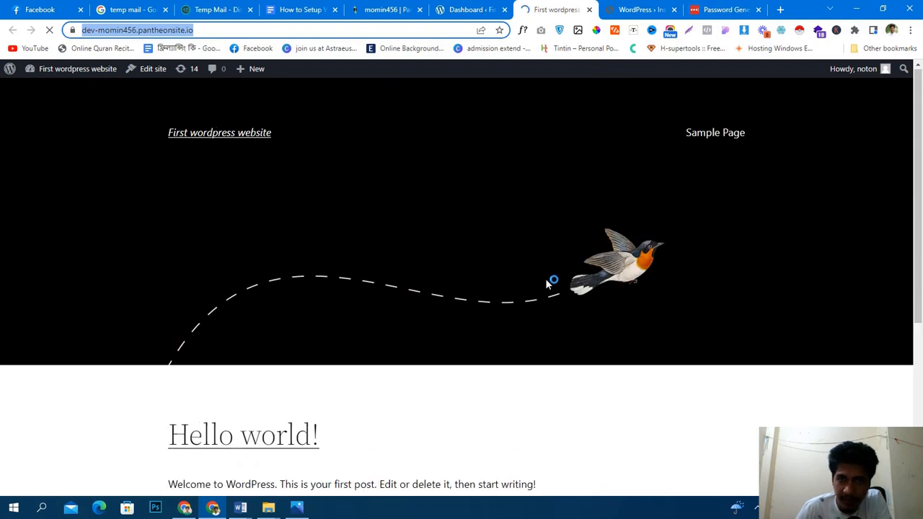